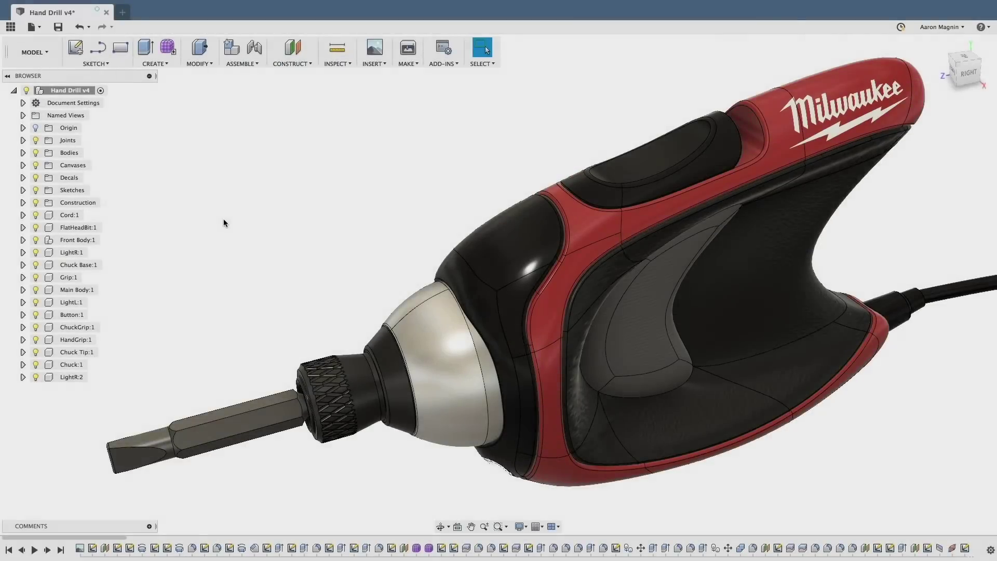
Step: Enter Shift+Control+R as Revolve's new keyboard shortcut, after plain R conflicts
left_click(166, 65)
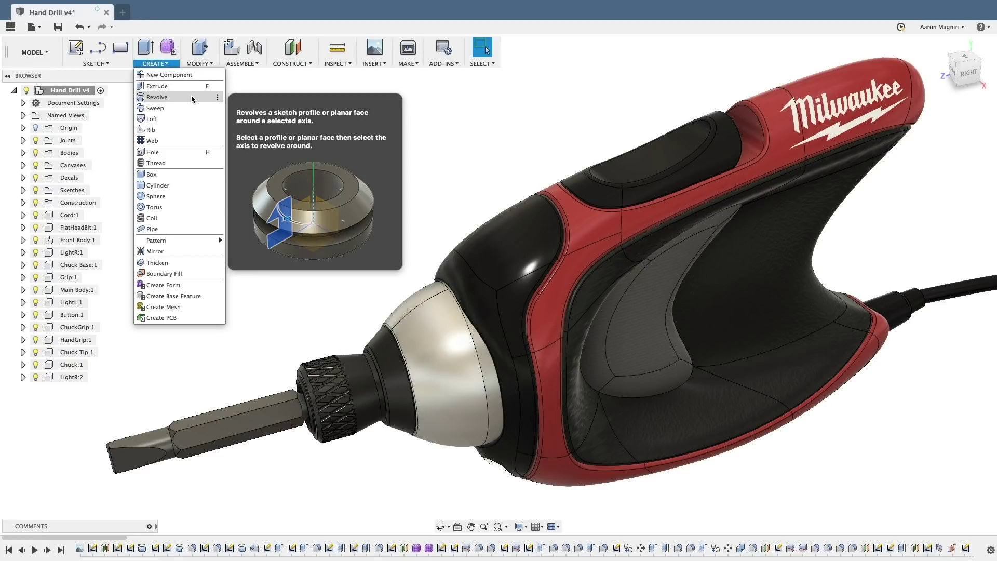
left_click(218, 98)
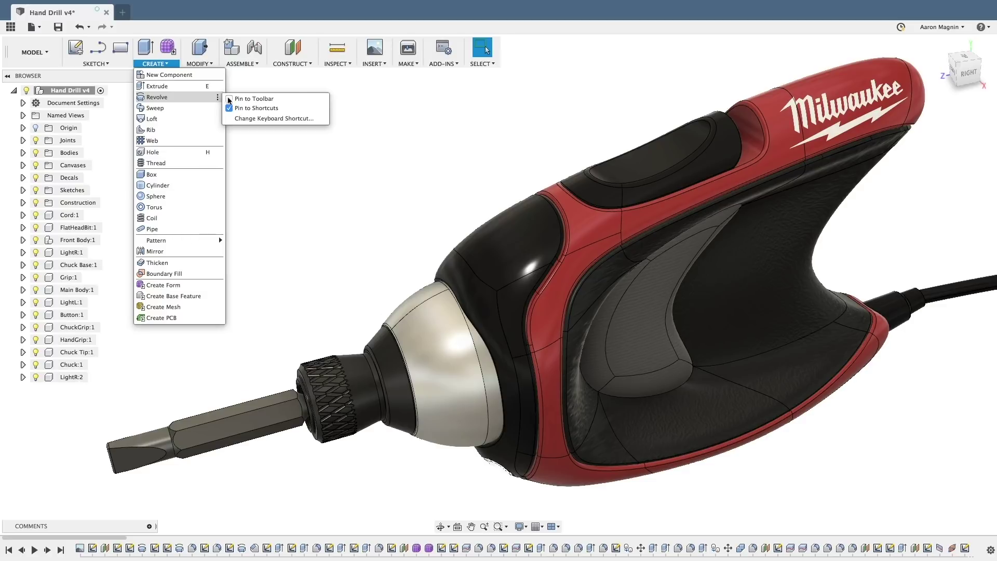
left_click(253, 119)
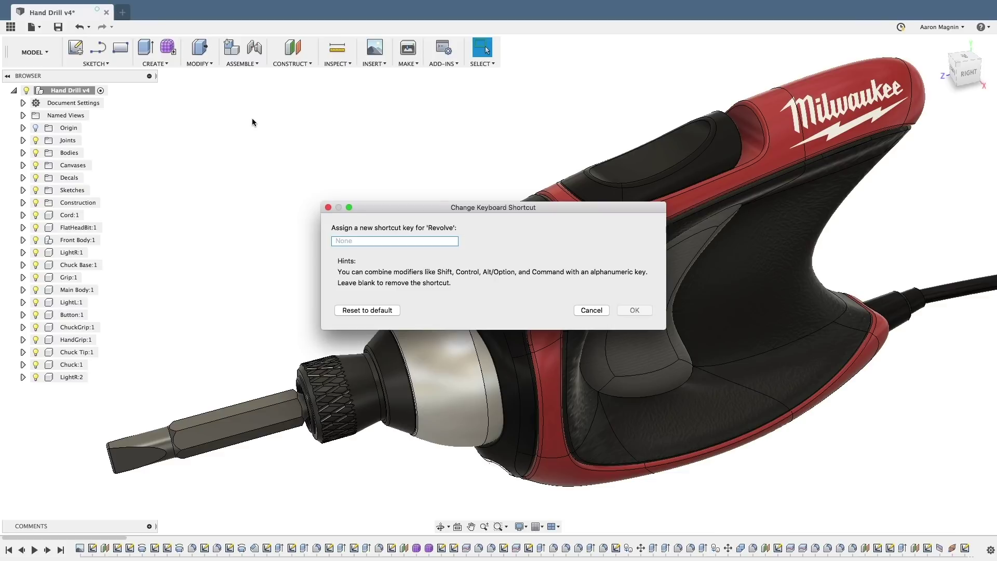
key("r")
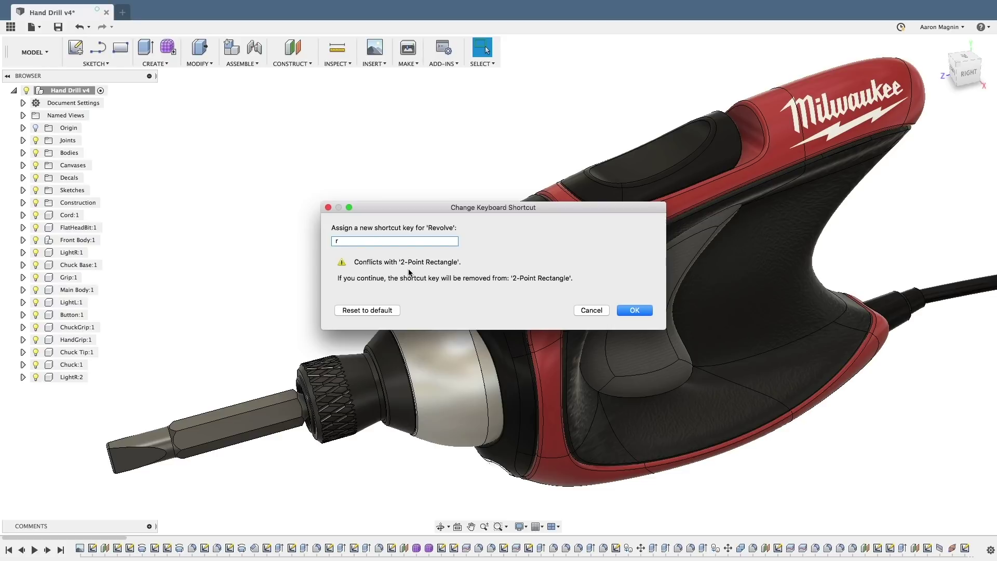
key("shift")
key("shift+r")
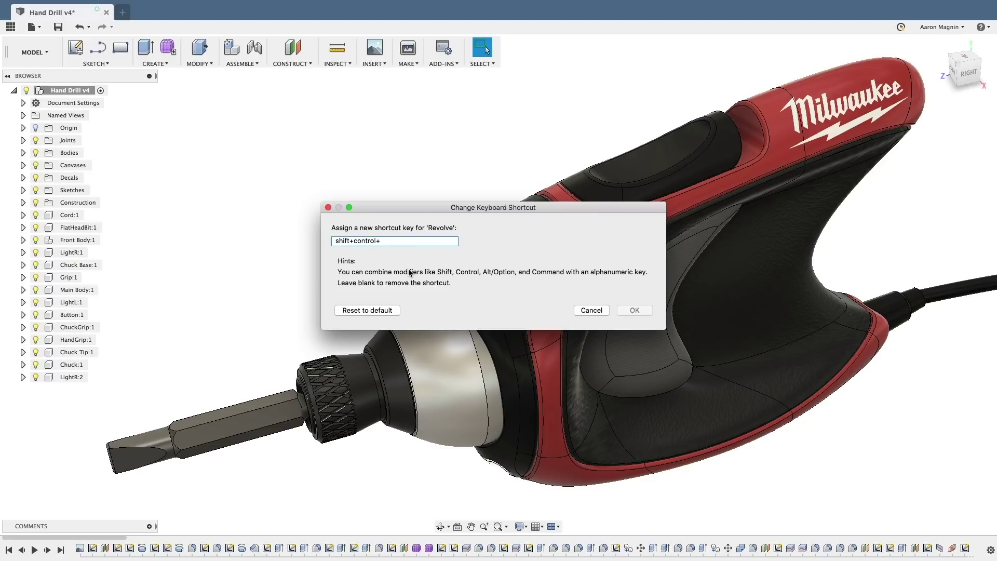
key("ctrl+shift+r")
Step: Save the Shift+Control+R shortcut, launch Revolve with it, and check it in the CREATE menu
left_click(634, 311)
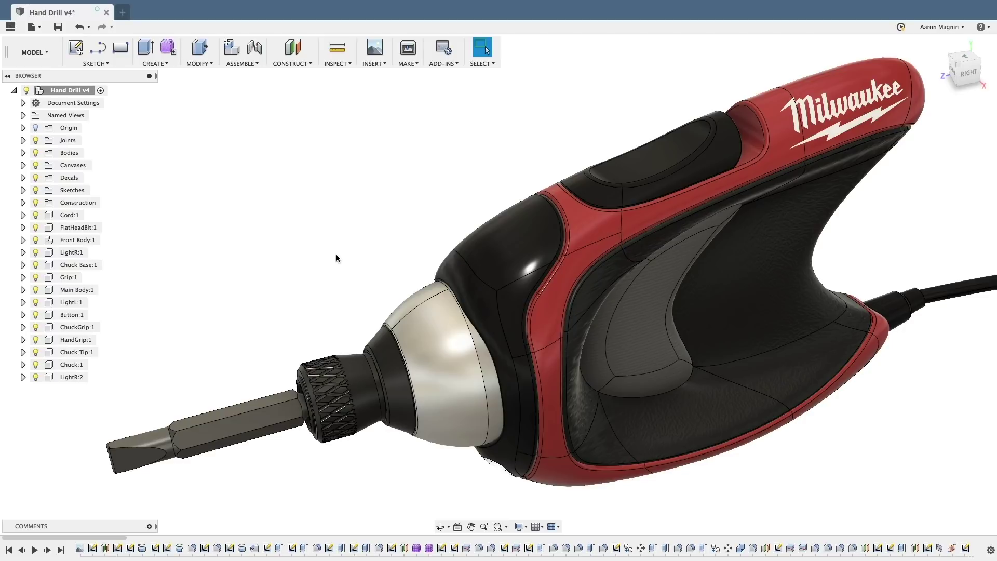
key("r")
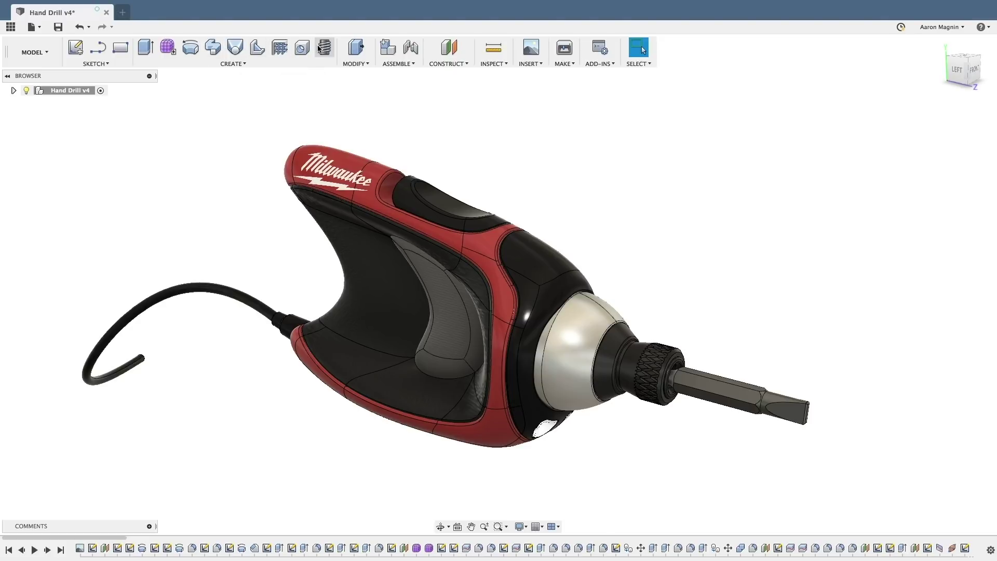
left_click(247, 65)
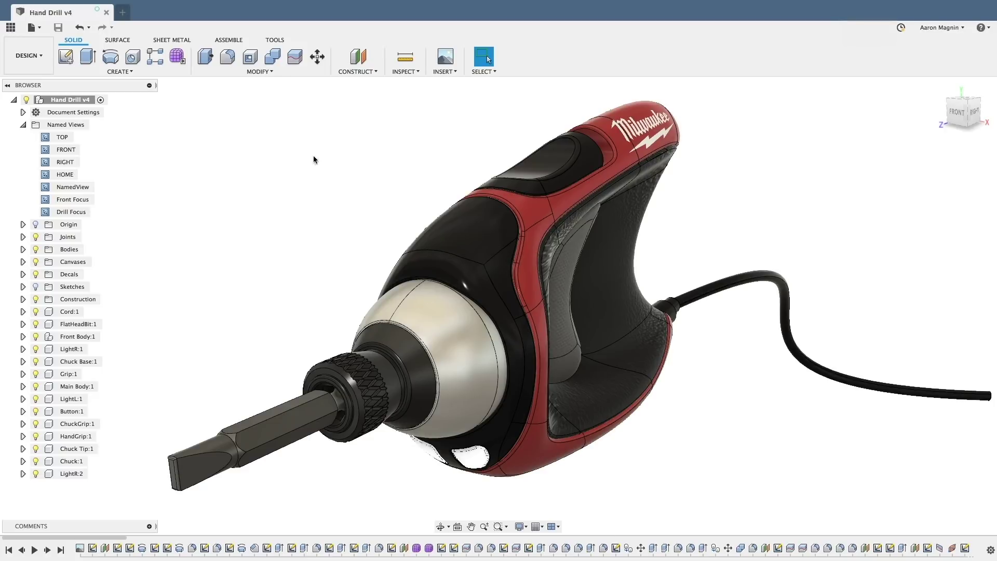
Step: Browse the SURFACE, SHEET METAL, ASSEMBLE and TOOLS toolbar tabs
left_click(125, 40)
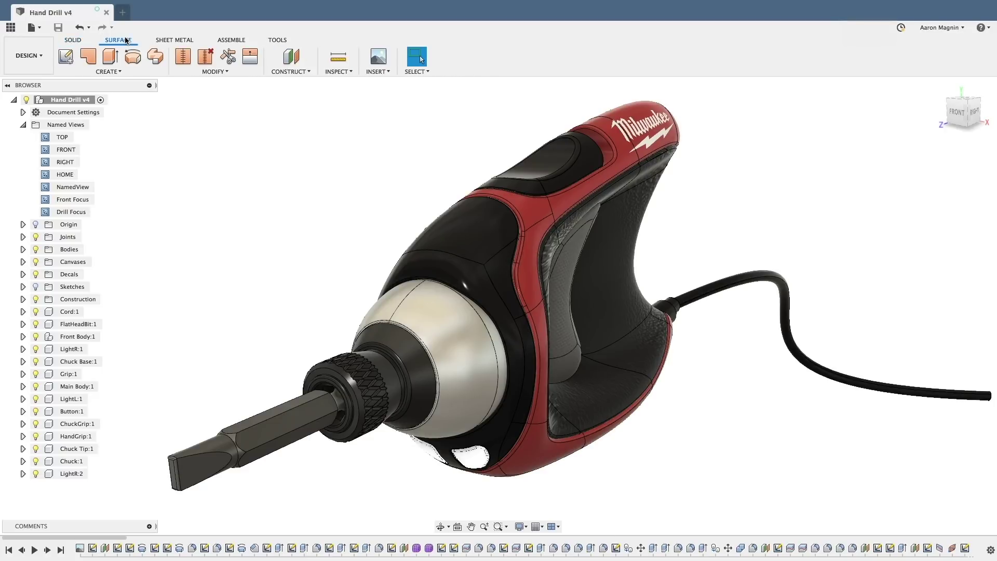
left_click(181, 42)
left_click(229, 41)
left_click(273, 42)
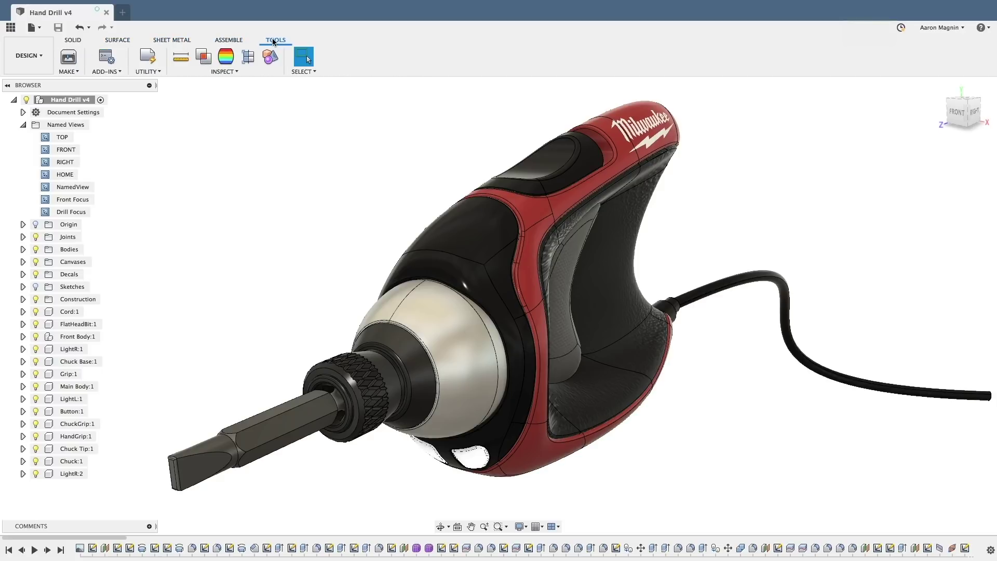
Step: Review the UI Preview option on the Preview page of Preferences and close Preferences
left_click(943, 32)
left_click(941, 53)
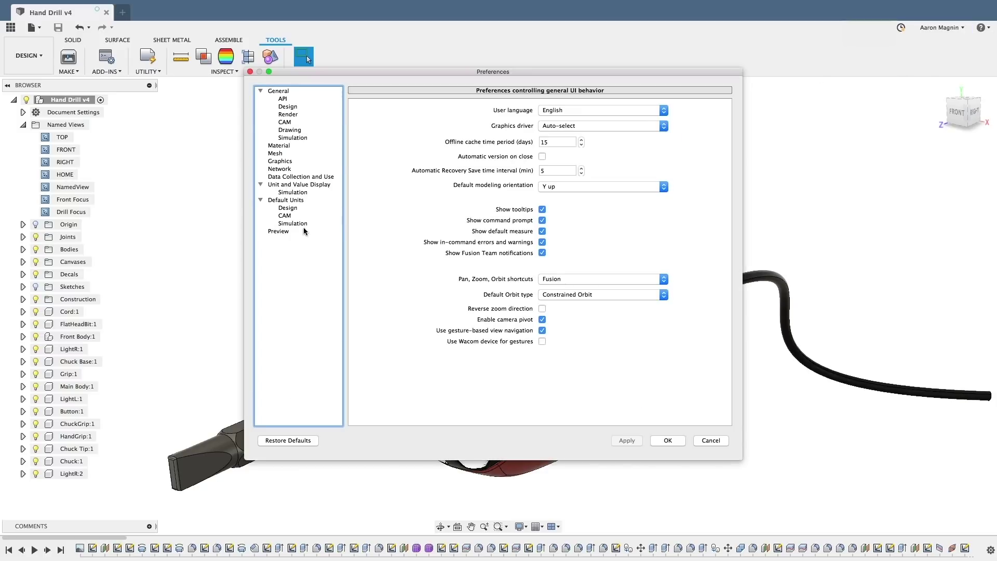
left_click(279, 232)
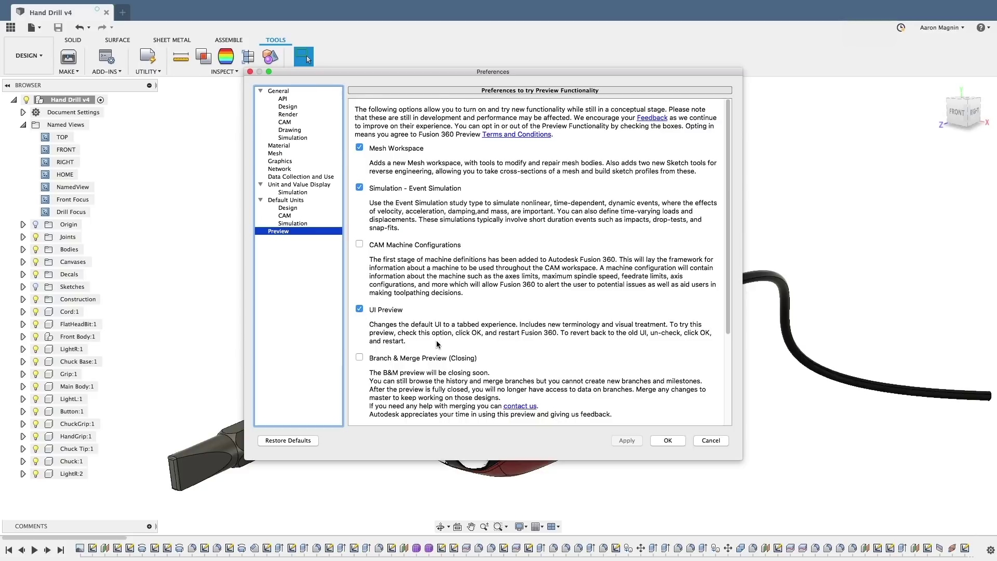
left_click(665, 441)
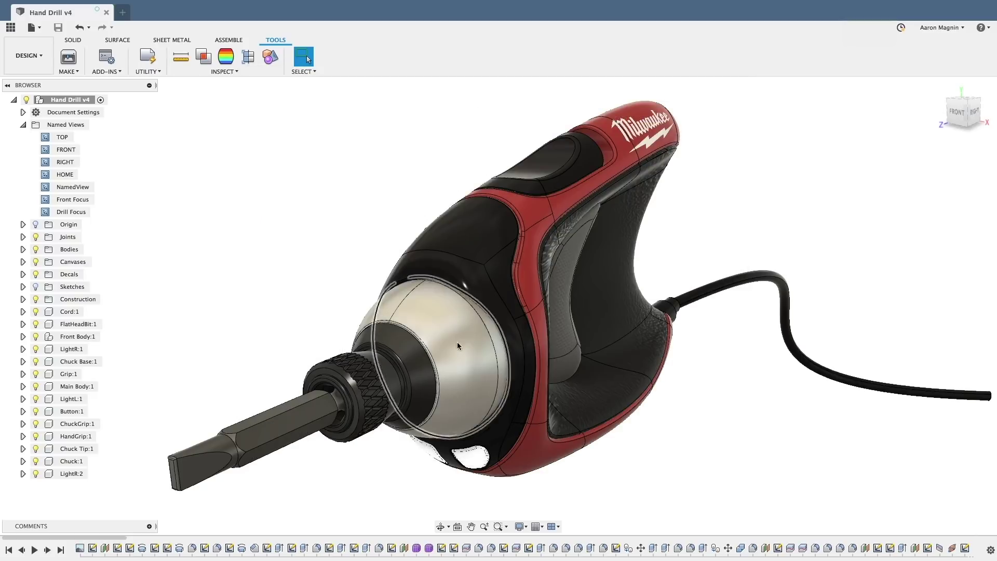
Step: Show and dismiss Design Shortcuts with S, then show Shortcuts in the marking menu
key("s")
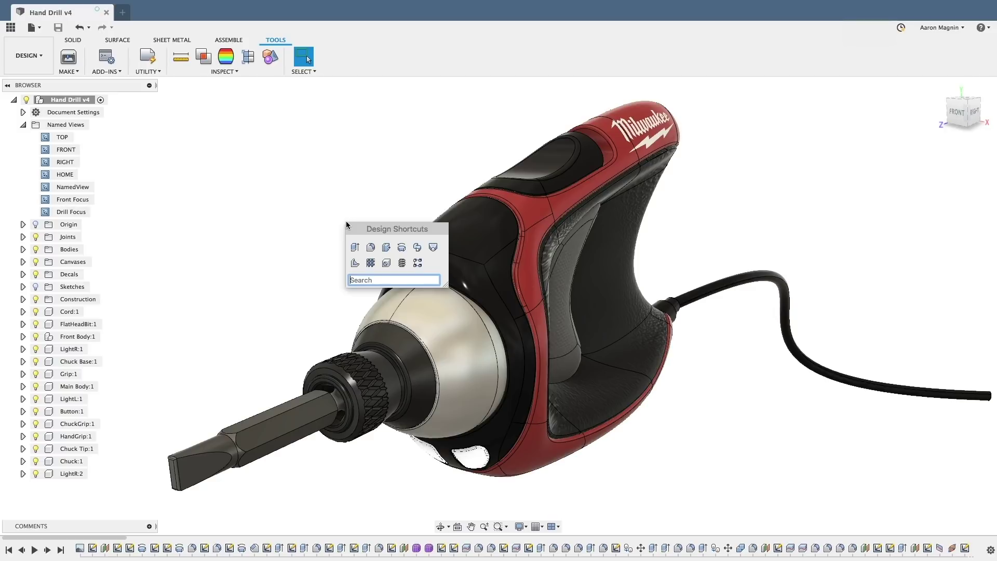
key("Escape")
right_click(347, 224)
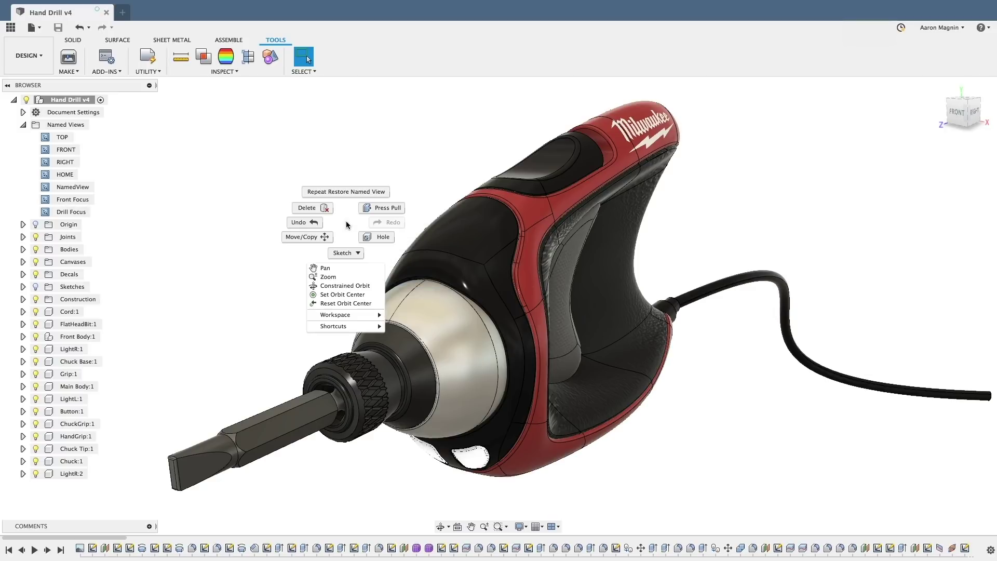
mouse_move(360, 325)
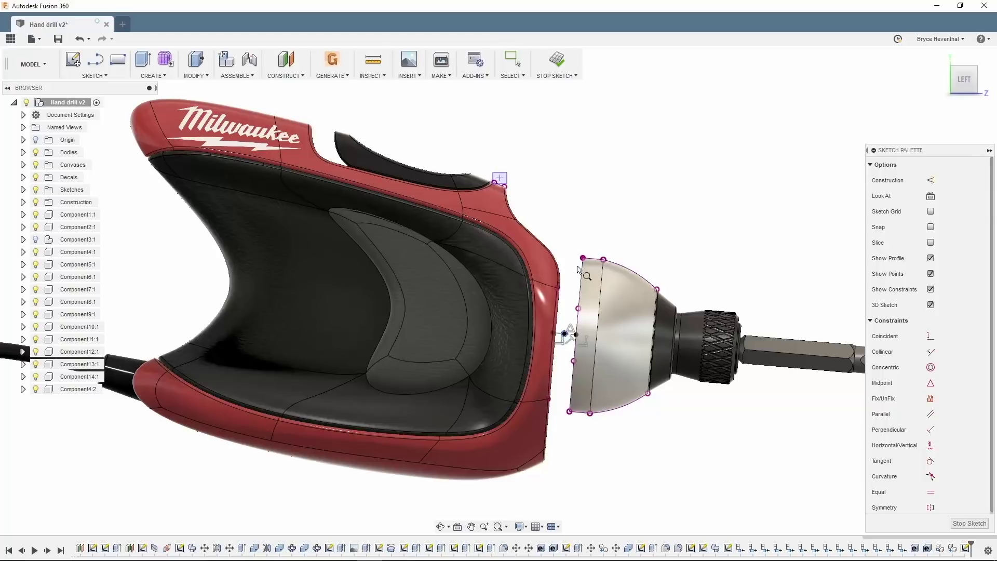
Step: Window-select the nose sketch geometry and switch to the Control Point Spline tool
left_click_drag(493, 172, 661, 340)
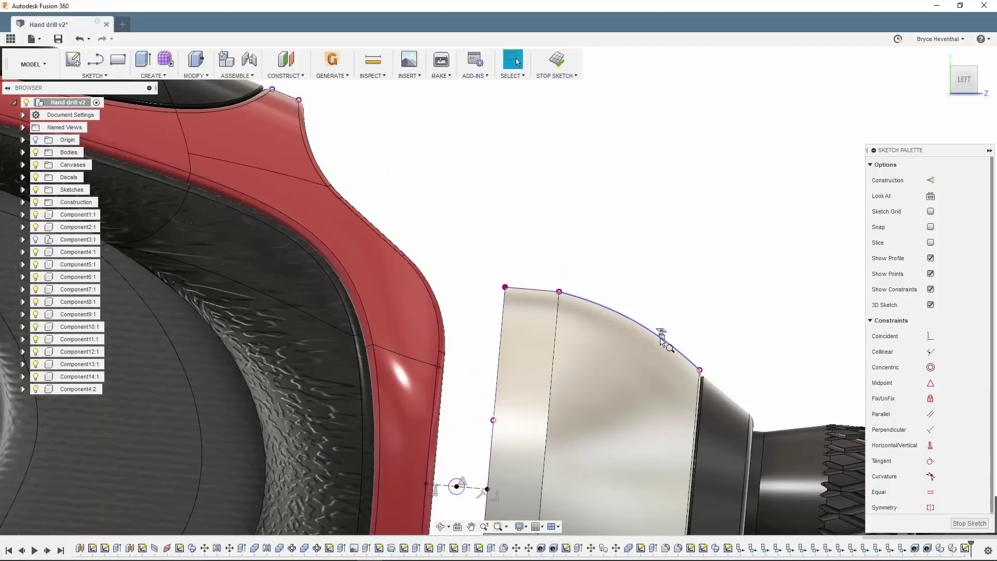
left_click(89, 76)
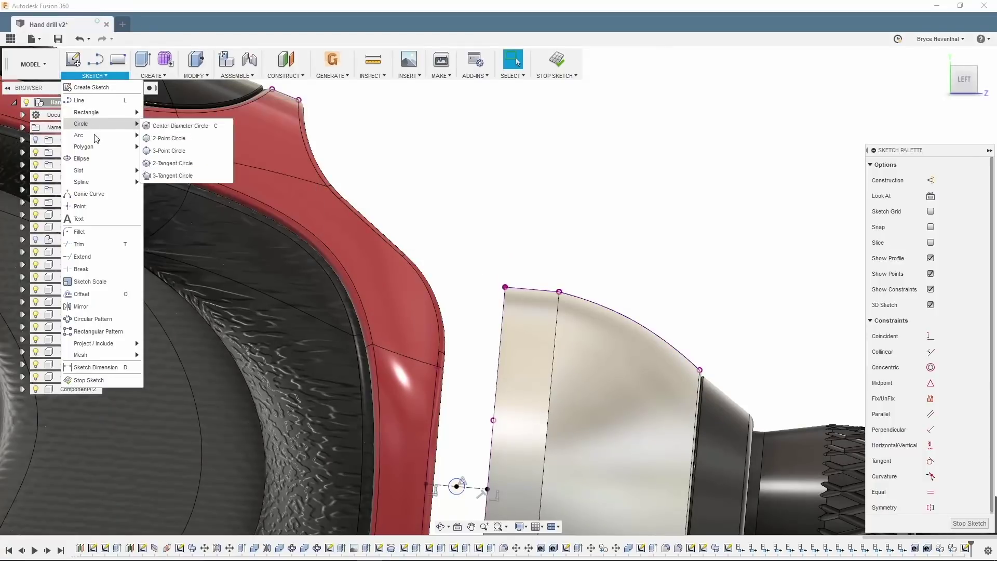
mouse_move(104, 183)
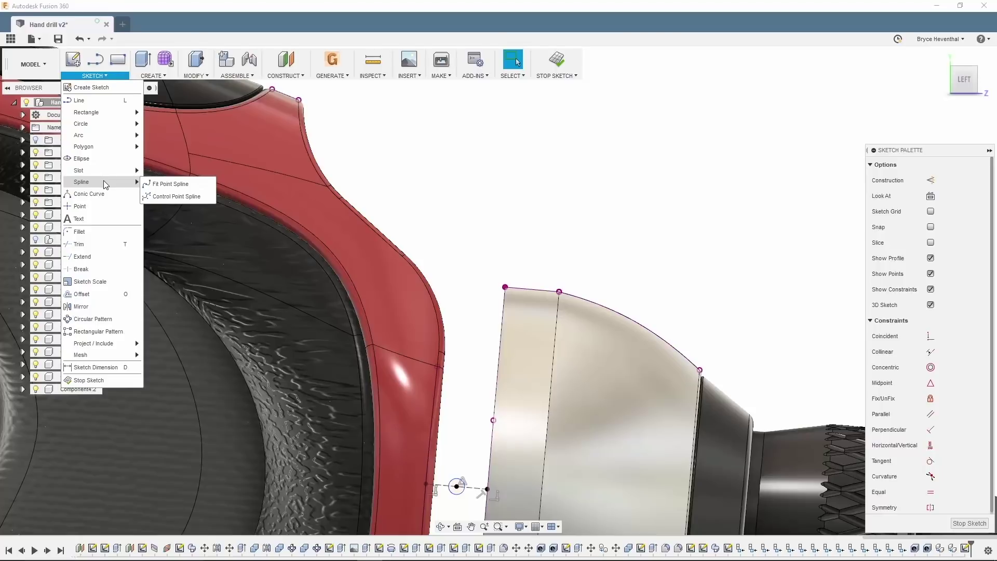
left_click(167, 197)
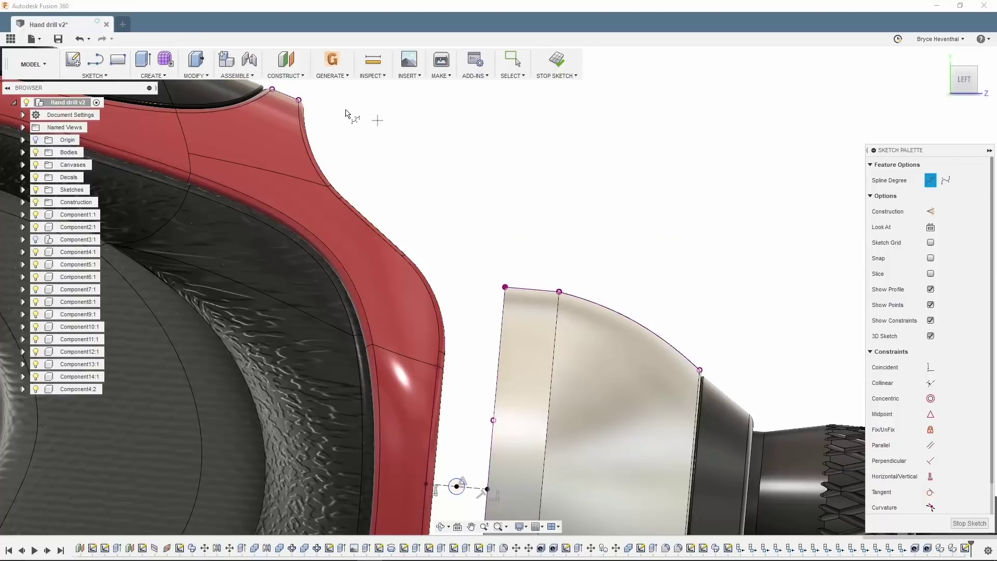
Step: Draw a control-point spline from the housing's top corner to the chuck's top corner
left_click(299, 100)
left_click(476, 155)
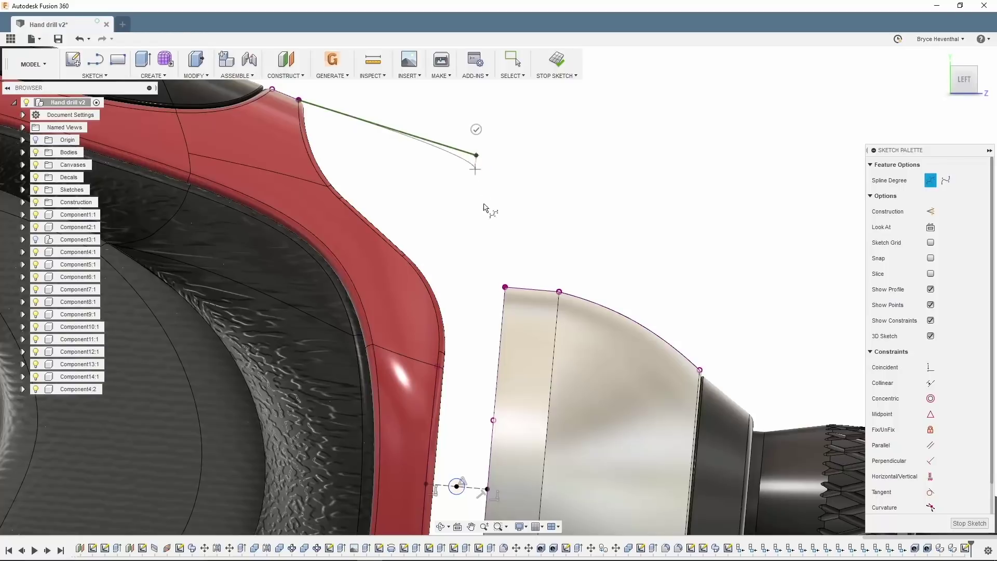
double_click(505, 286)
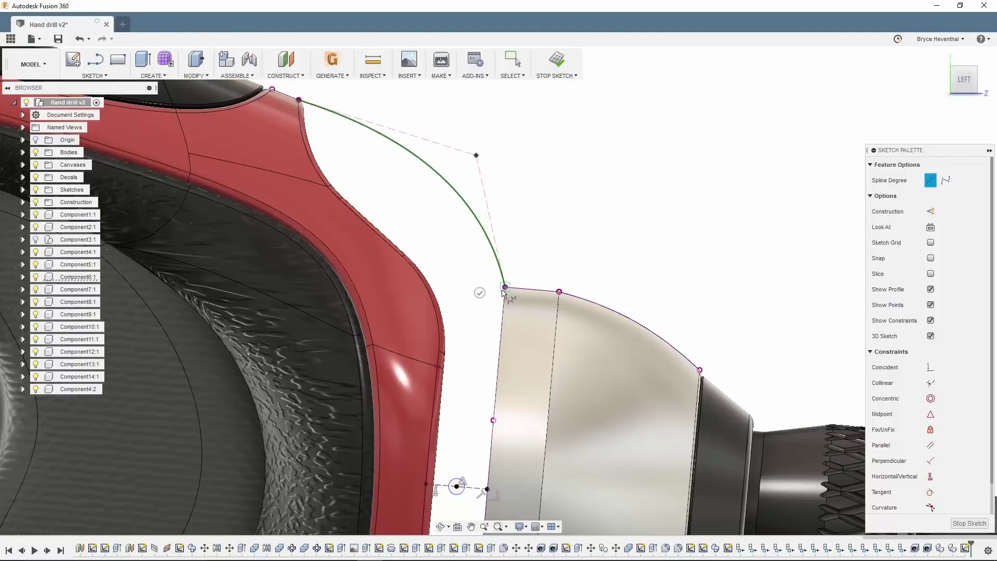
left_click(483, 292)
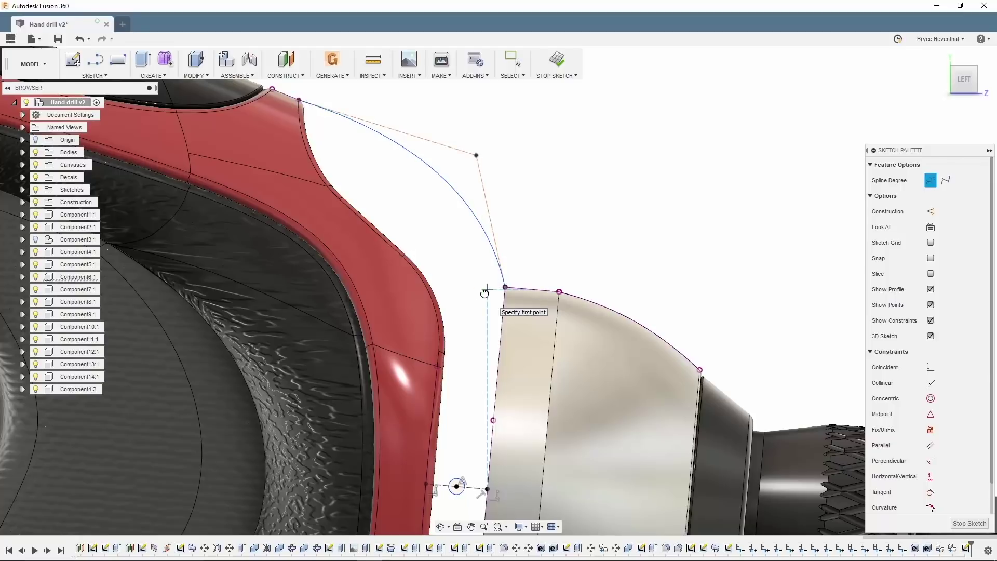
key("Escape")
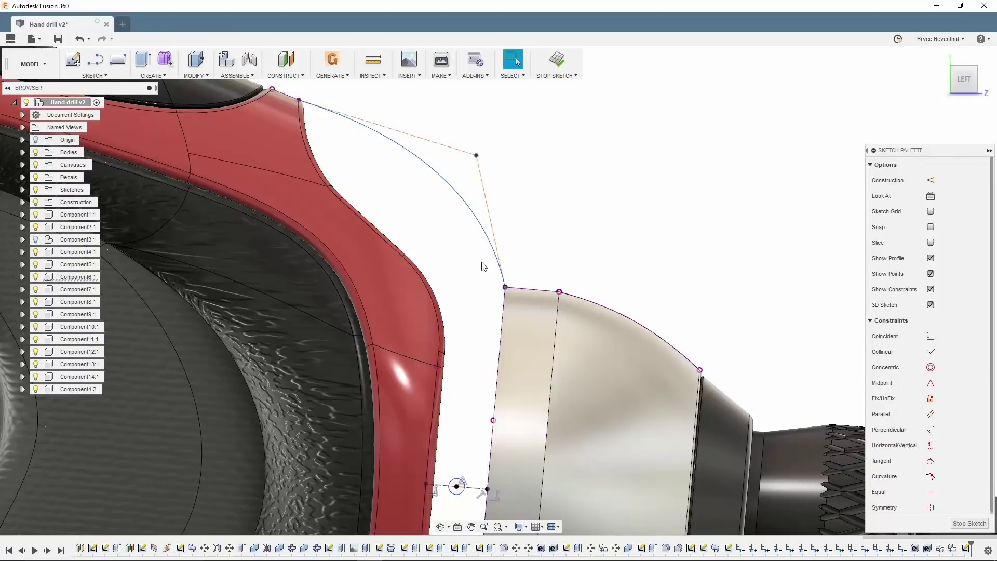
Step: Insert a control point on the spline, then drag and delete control points to reshape its bulge
left_click(482, 228)
right_click(482, 228)
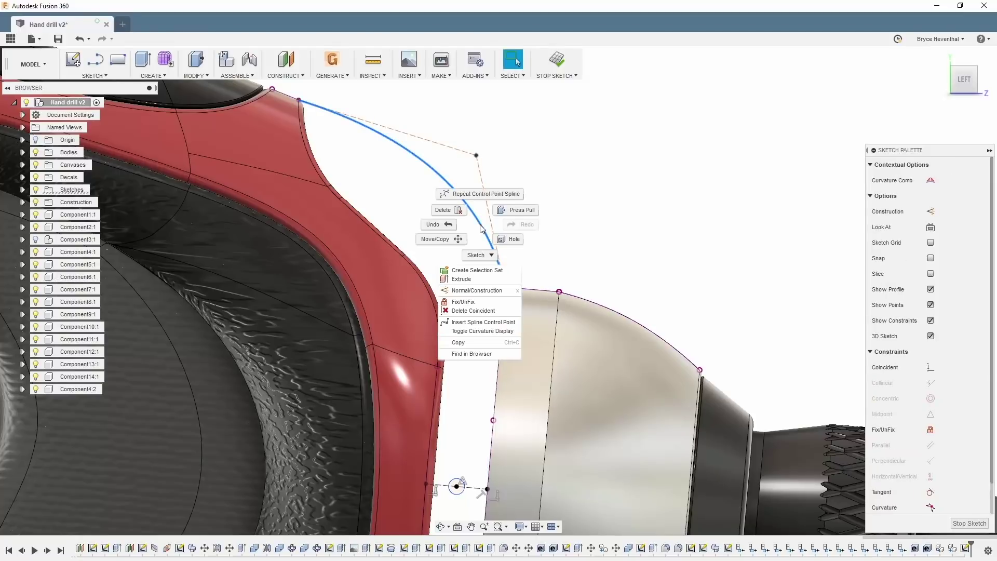
left_click(483, 321)
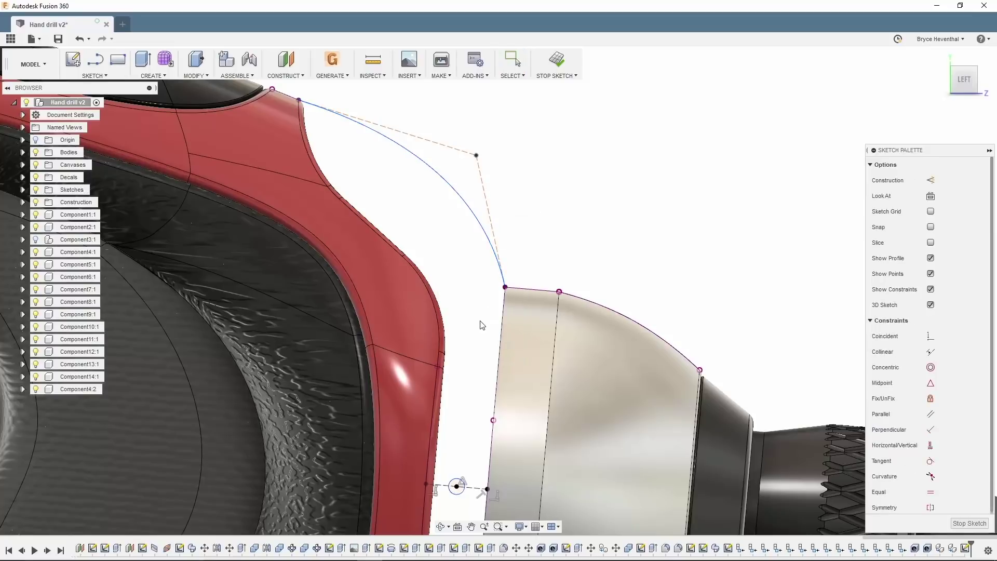
left_click(482, 228)
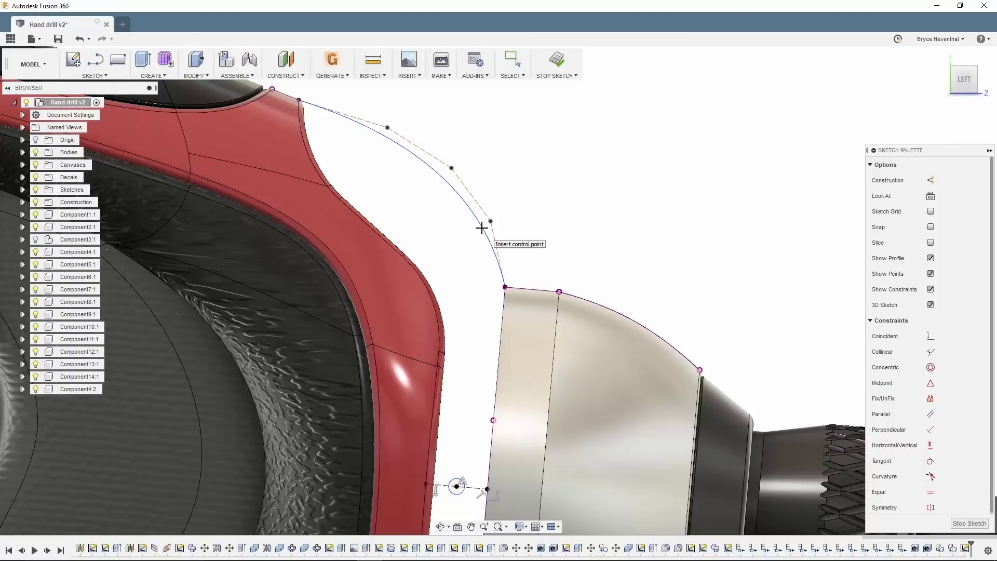
left_click_drag(486, 198, 559, 232)
left_click_drag(452, 168, 455, 132)
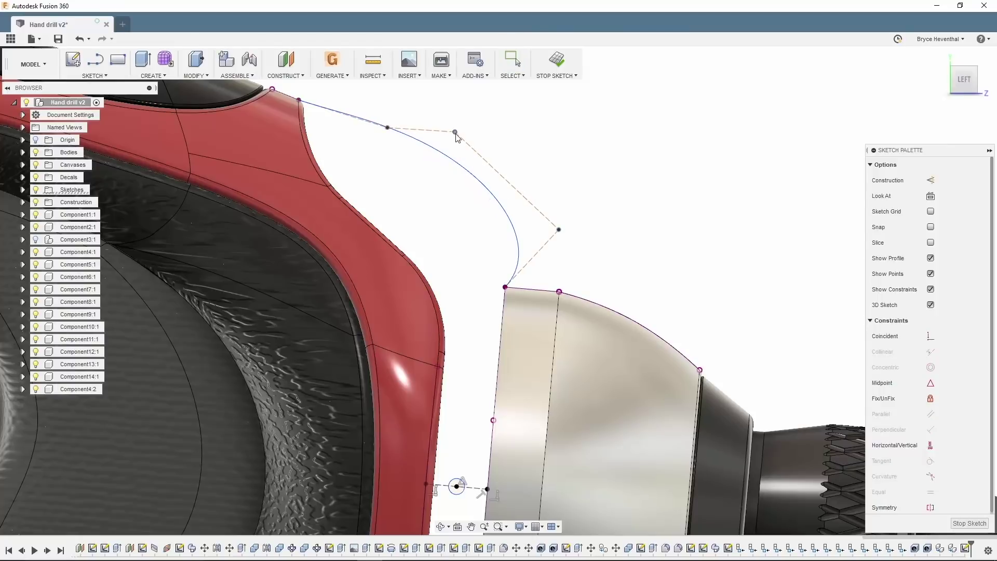
key("Delete")
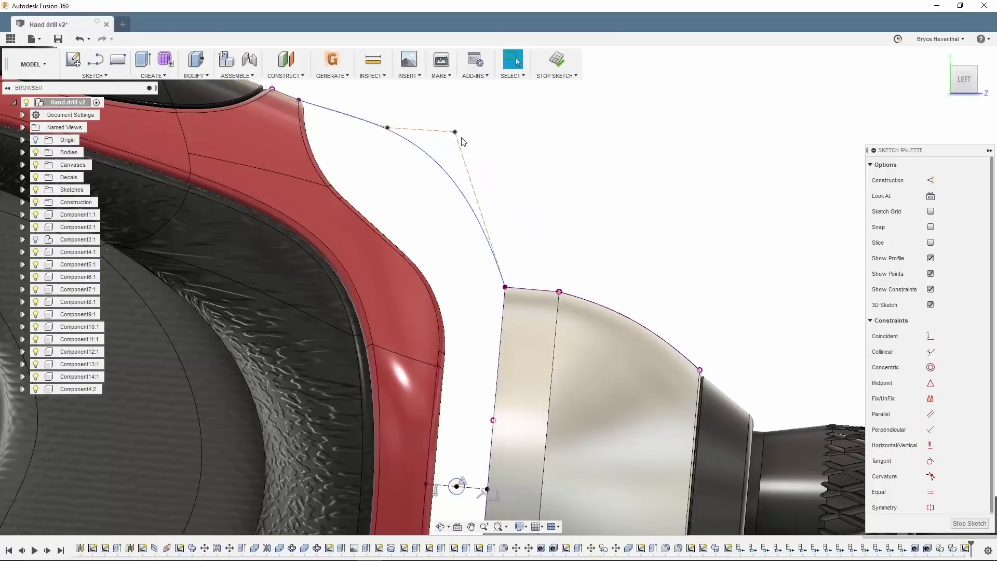
left_click_drag(456, 132, 524, 187)
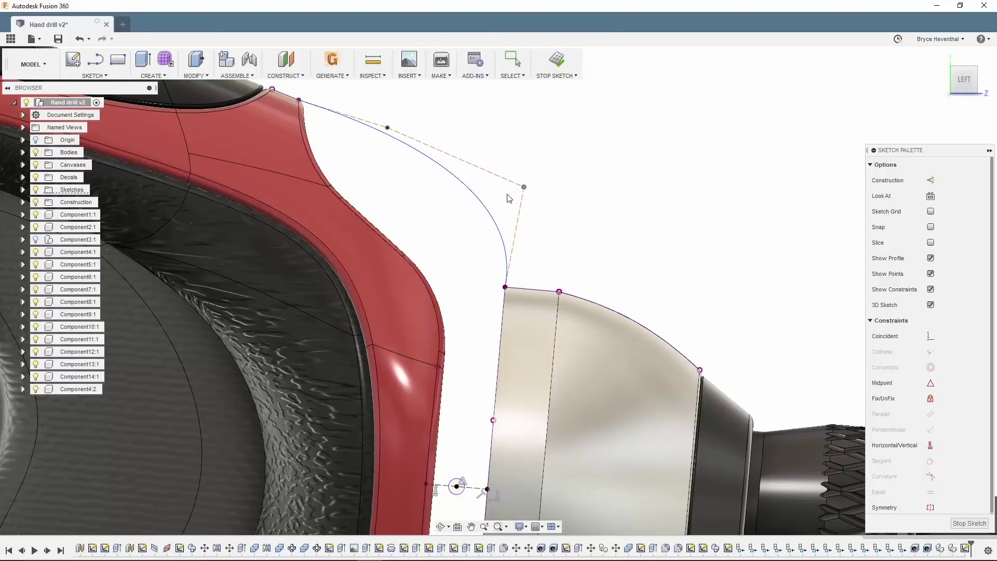
left_click(488, 211)
Step: Show the spline's curvature comb and ease the curvature by moving a control point left
right_click(488, 210)
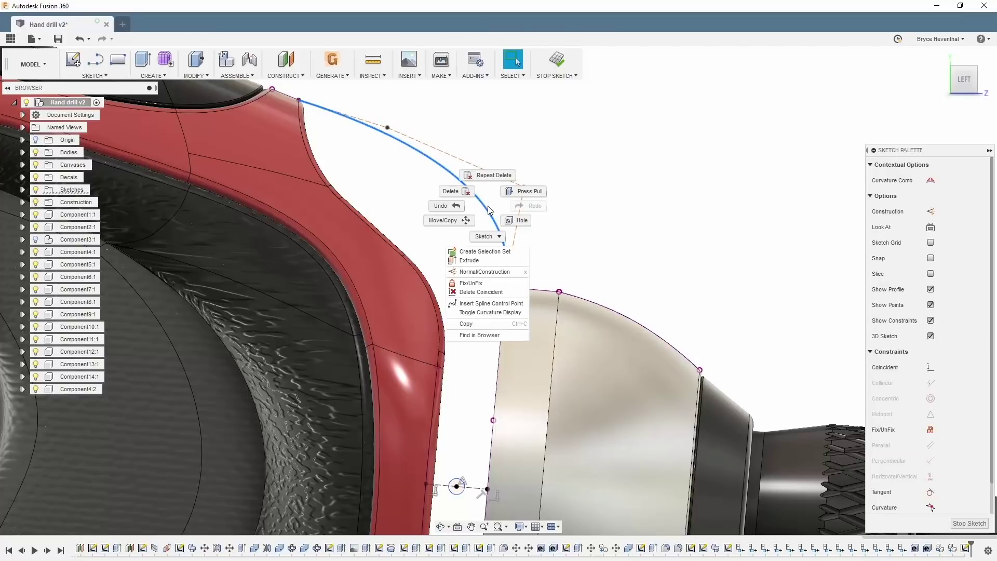
left_click(484, 312)
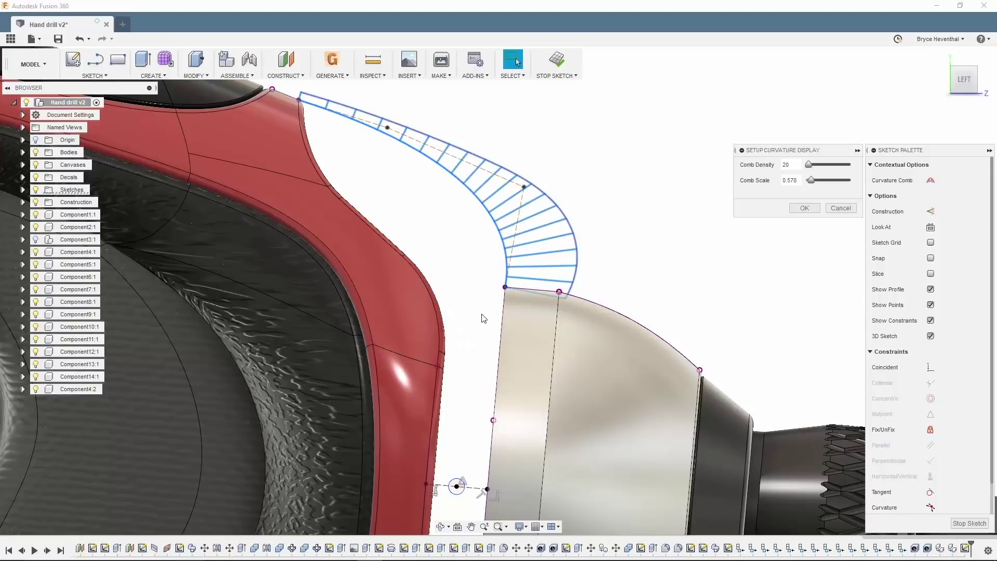
left_click(484, 316)
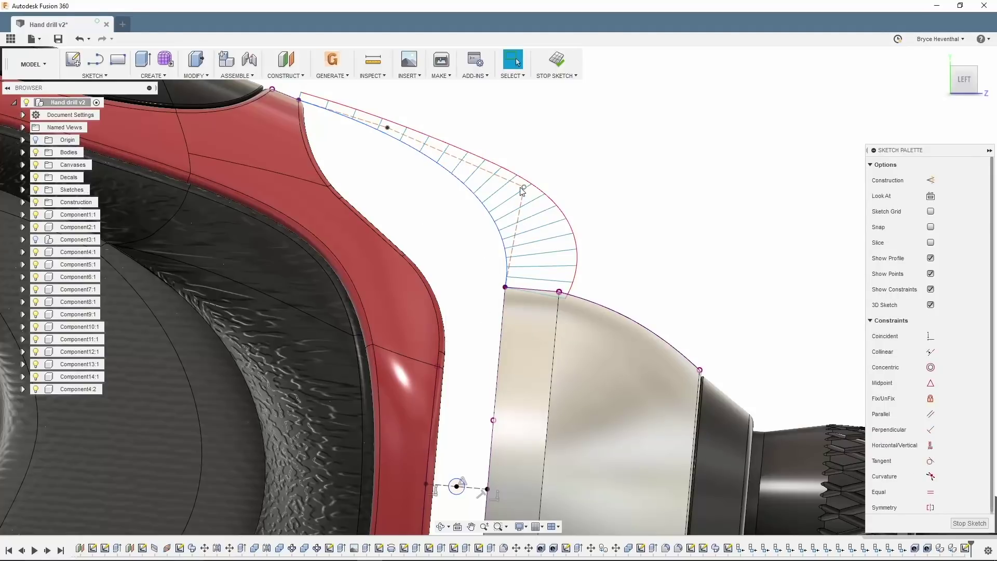
left_click_drag(524, 187, 507, 188)
Step: Make the spline's tangent handle vertical and tangent at its end
left_click(506, 213)
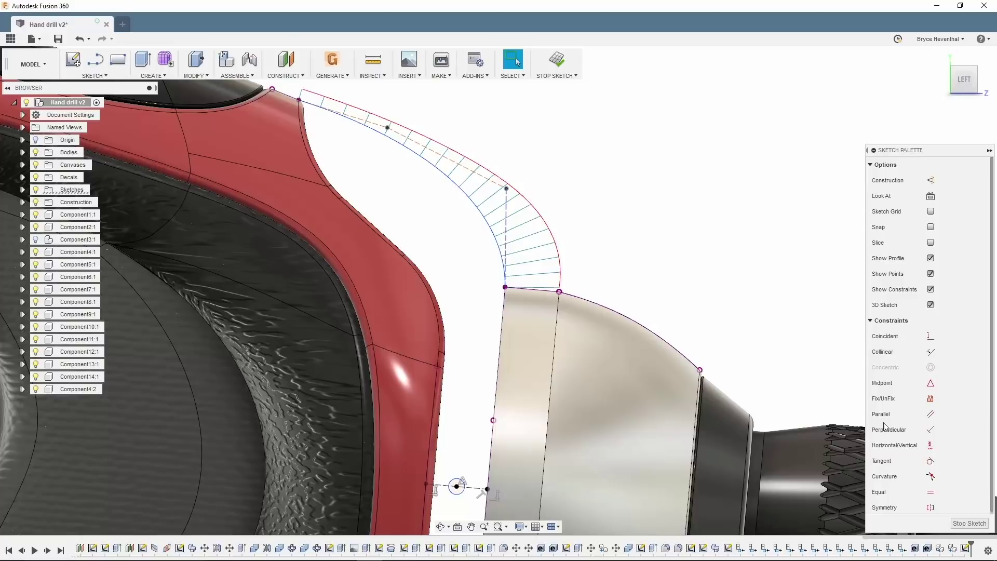
left_click(929, 445)
left_click(462, 183)
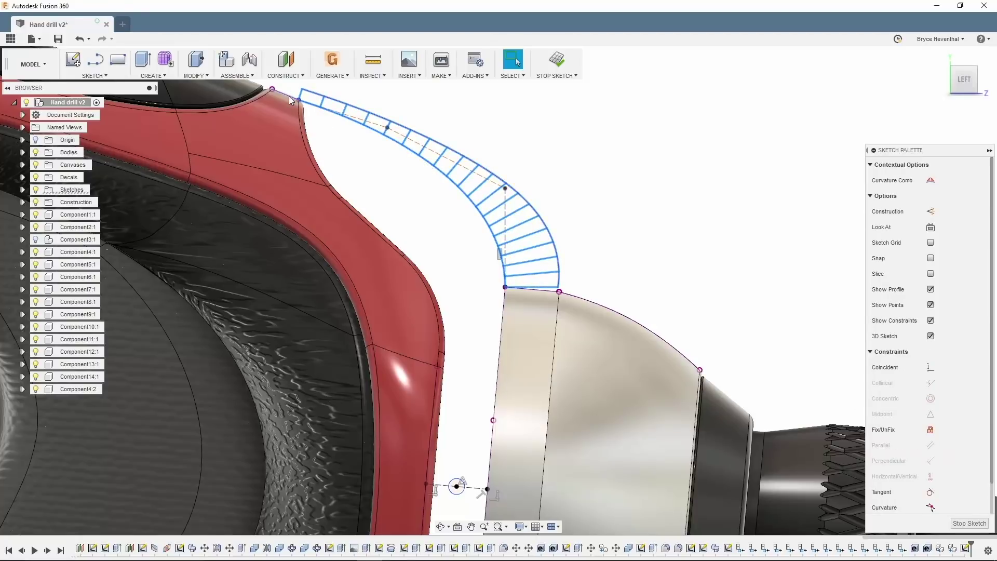
right_click(288, 95)
left_click(291, 191)
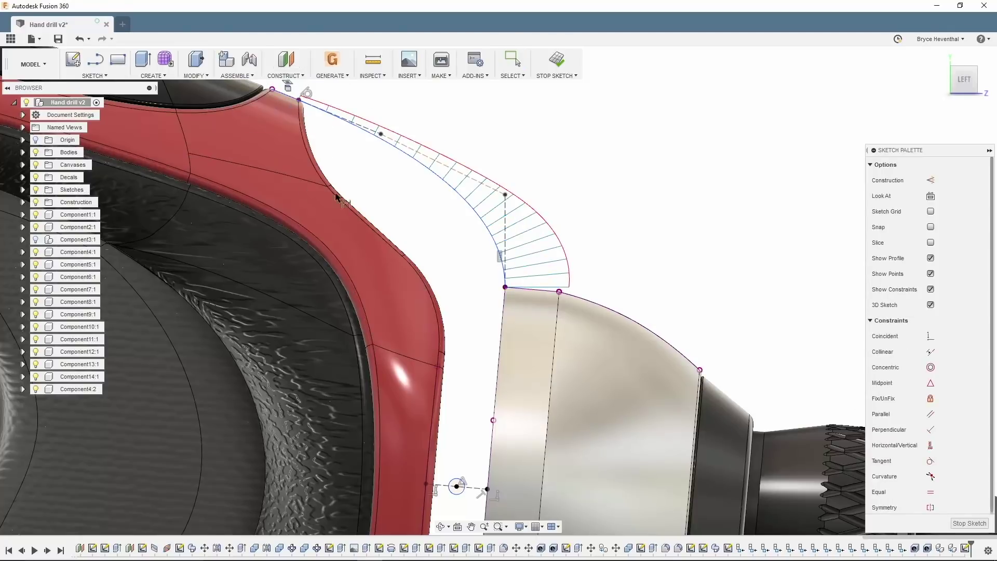
Step: Dimension the tangent handle with a 0.35 vertical height and a 115.0° angle
key("d")
left_click(504, 232)
left_click(589, 251)
type("0.35")
key("Return")
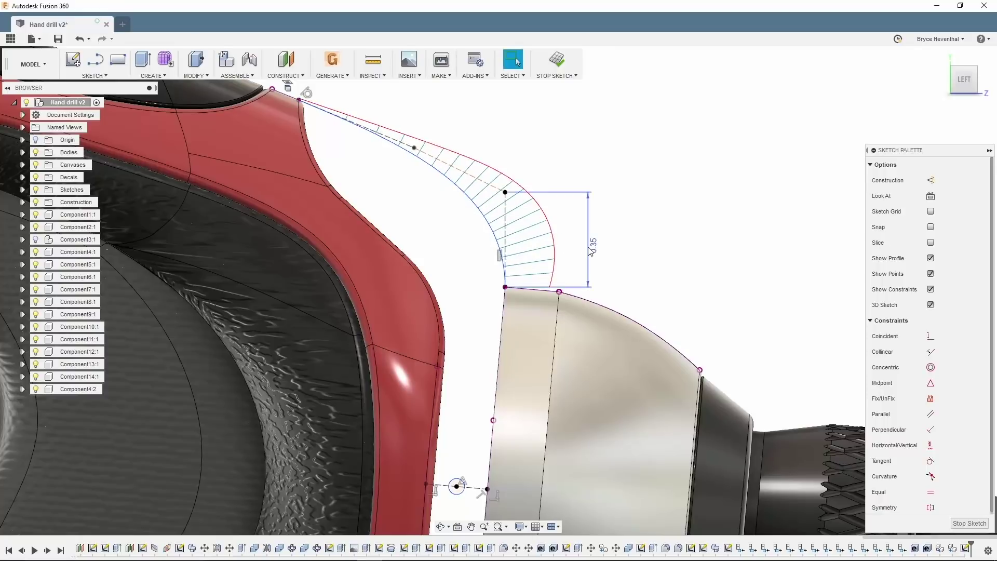
left_click(497, 207)
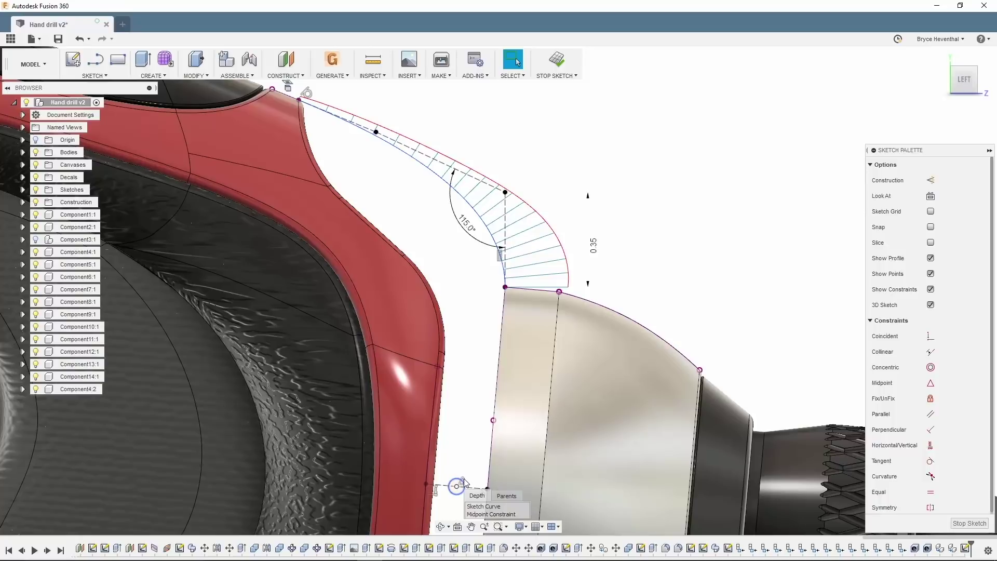
Step: Delete the lower sketch point's midpoint constraint and nudge the freed point left
left_click(473, 514)
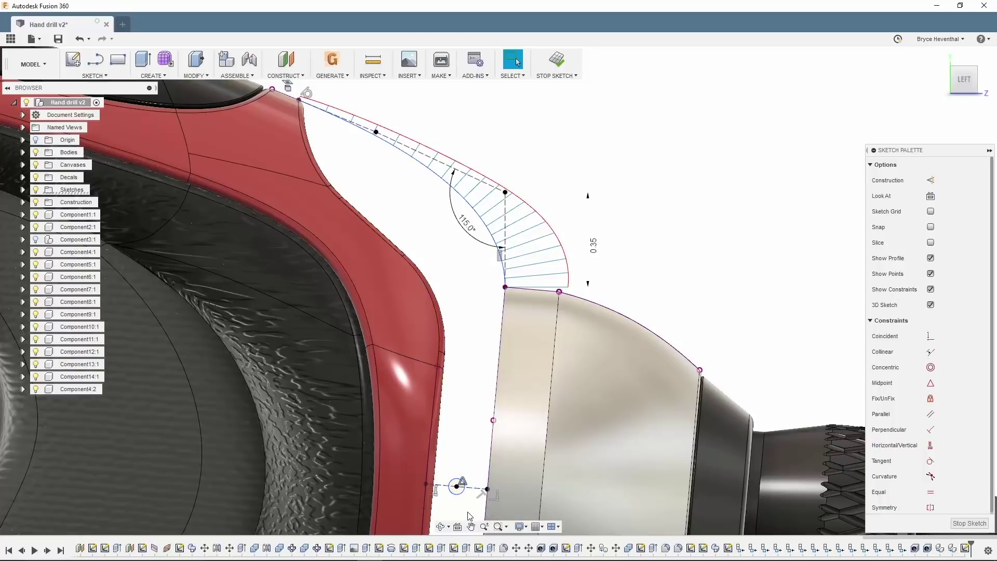
key("Delete")
left_click_drag(456, 486, 446, 486)
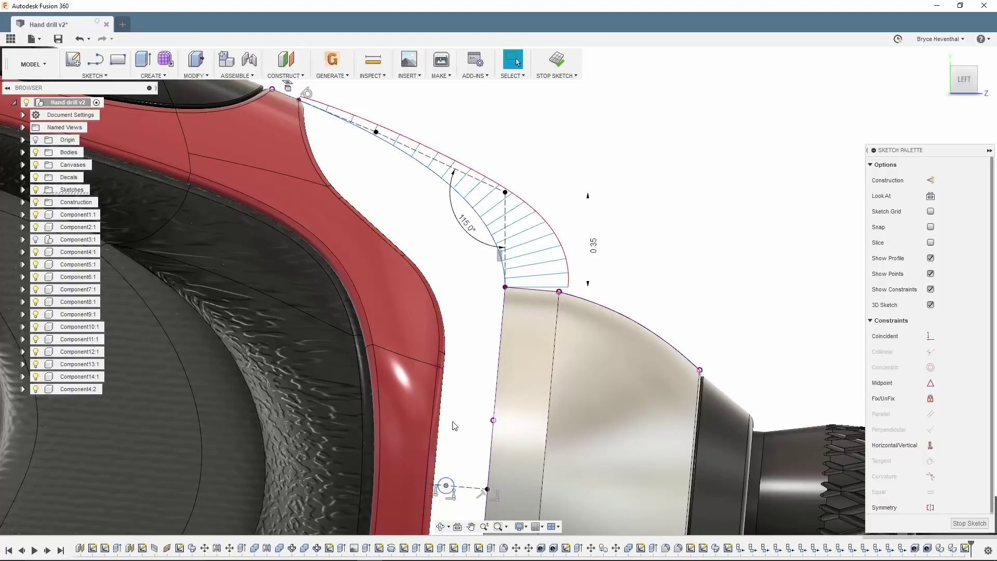
Step: Select the spline end's vertical constraint from the overlapping items and delete it
left_click(498, 266)
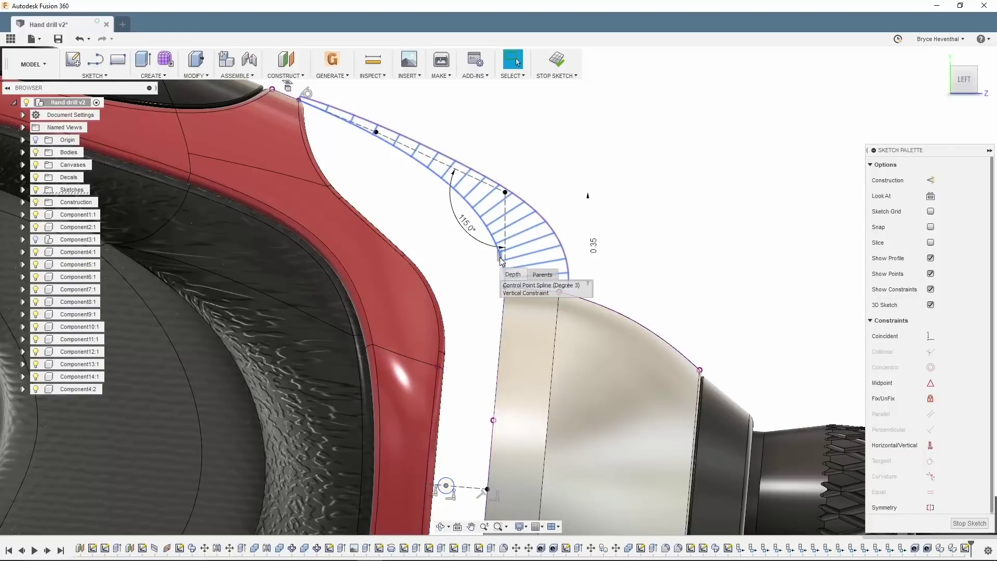
left_click(510, 292)
key("Delete")
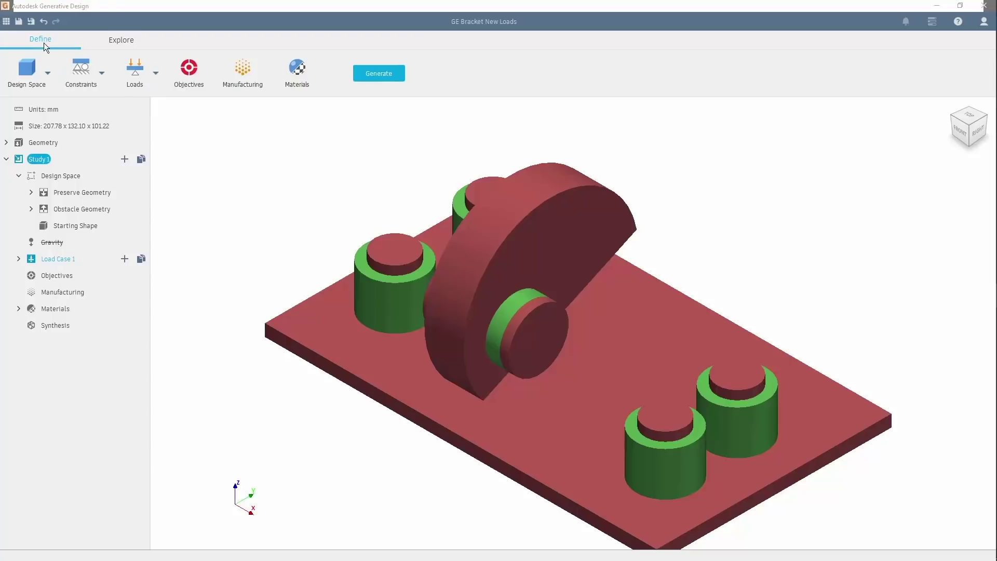
Step: Delete the DELETE ME, COPY 82 and COPY projects, close the browser, and list constraint types
left_click(6, 22)
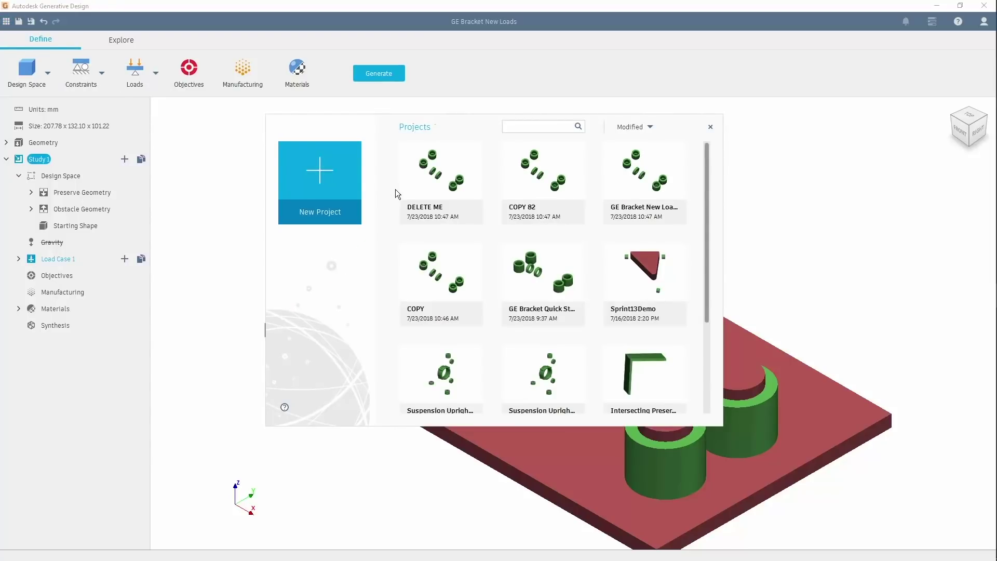
left_click_drag(395, 189, 562, 278)
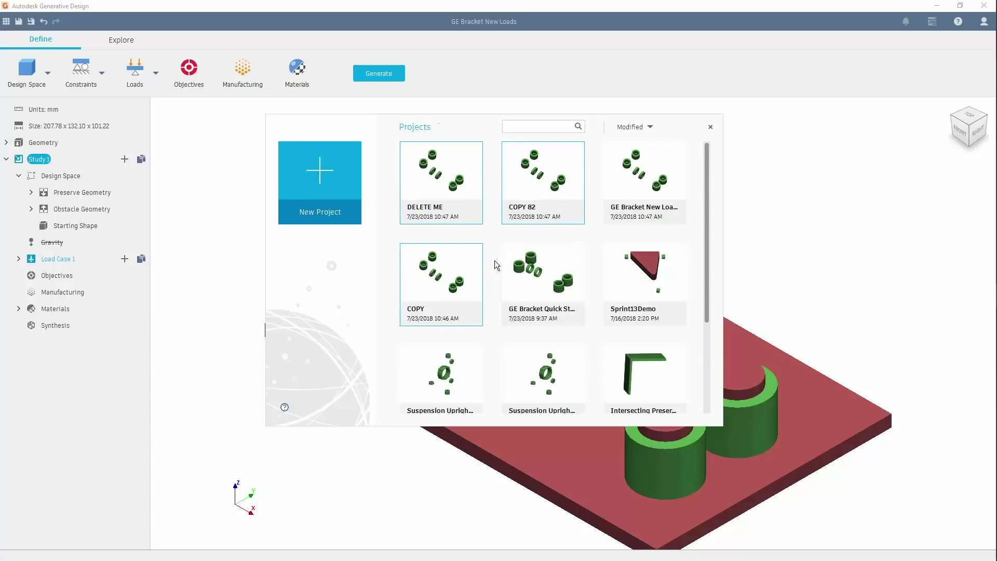
right_click(463, 256)
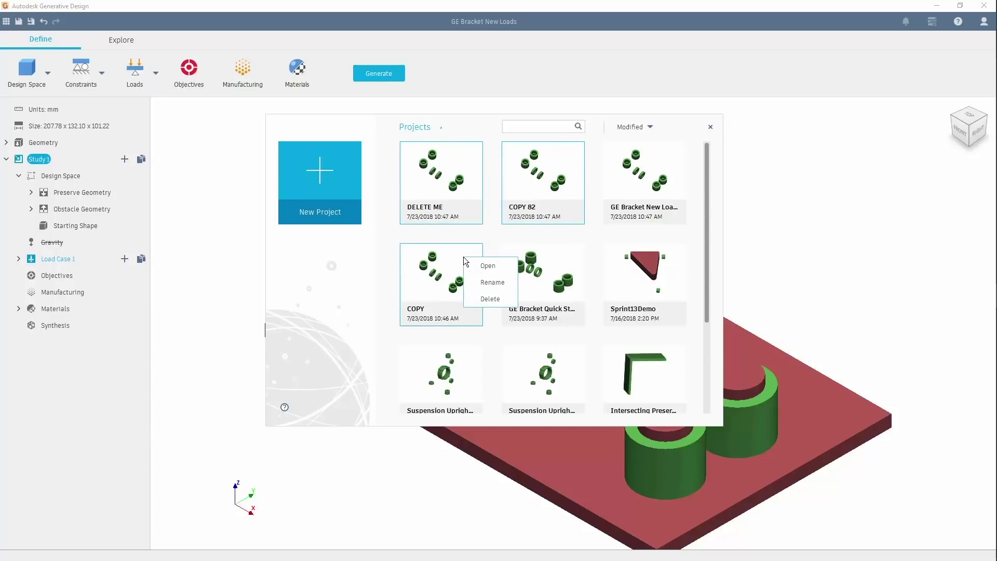
left_click(489, 299)
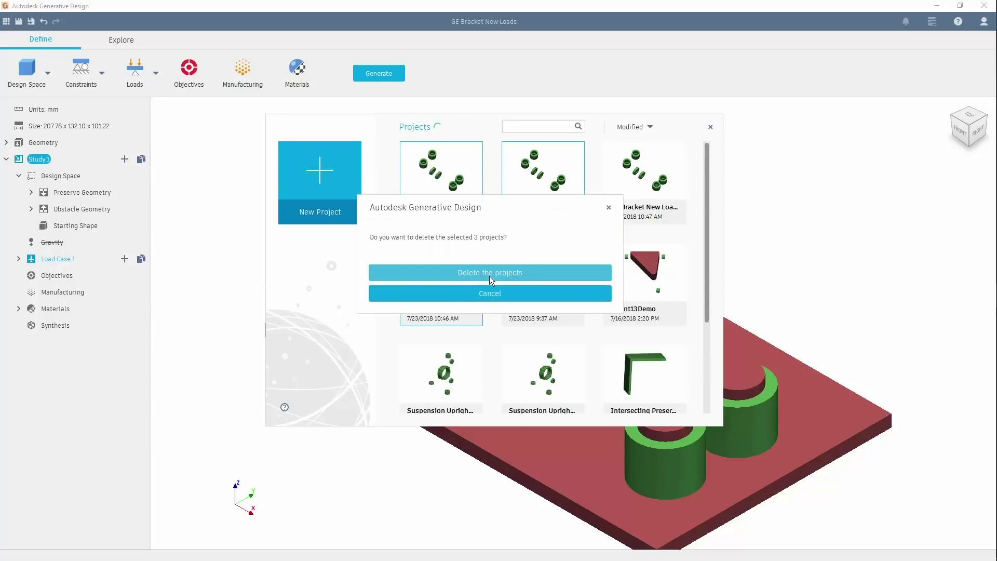
left_click(490, 275)
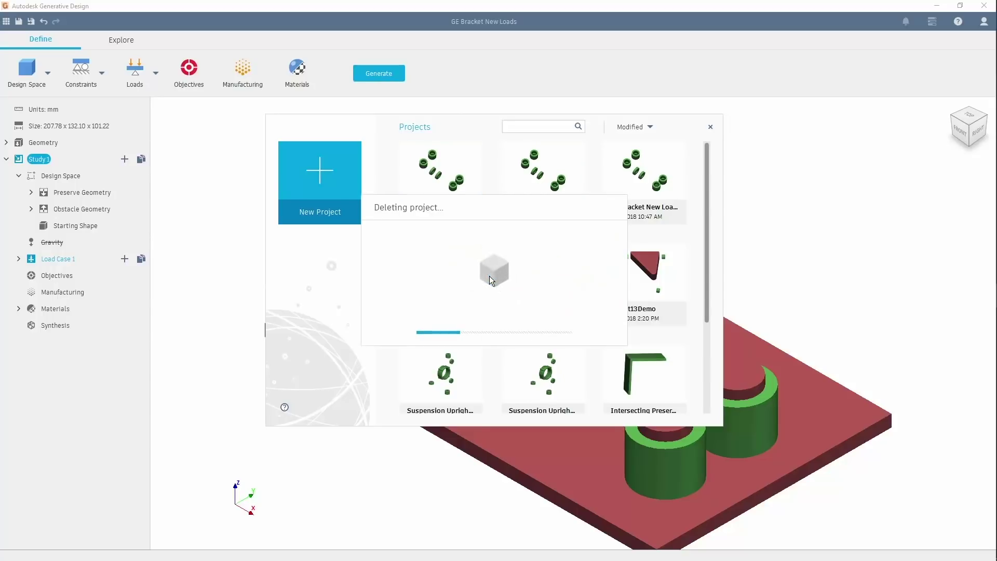
left_click(710, 127)
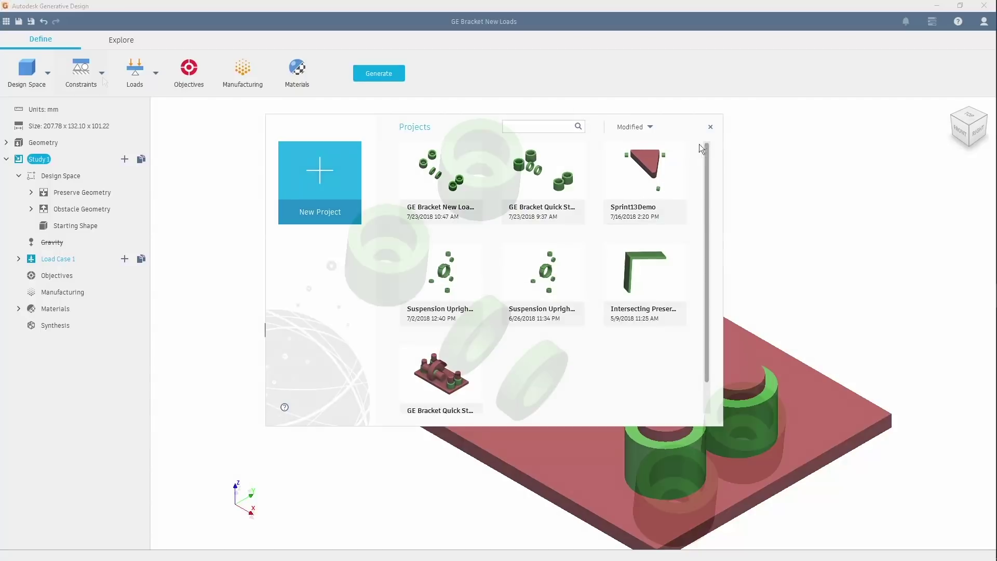
left_click(101, 77)
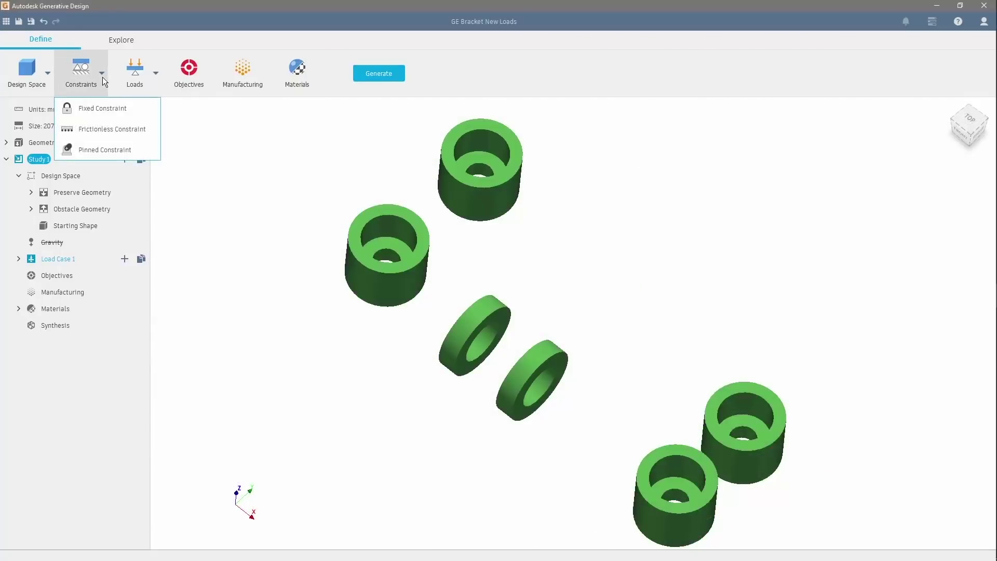
Step: Add a Pinned Constraint to the inner bore faces of the four tall cylinders
left_click(113, 148)
left_click(482, 170)
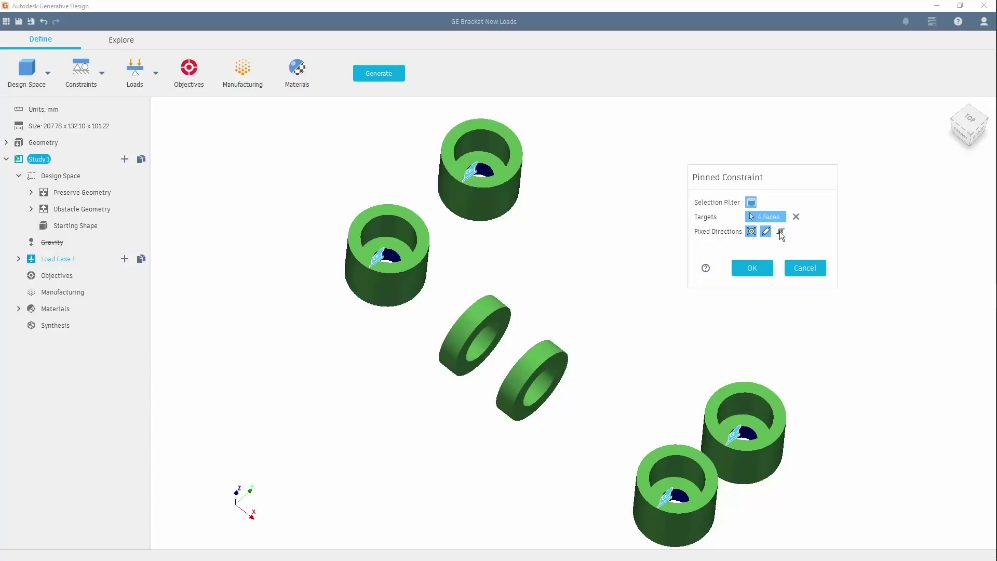
left_click(752, 268)
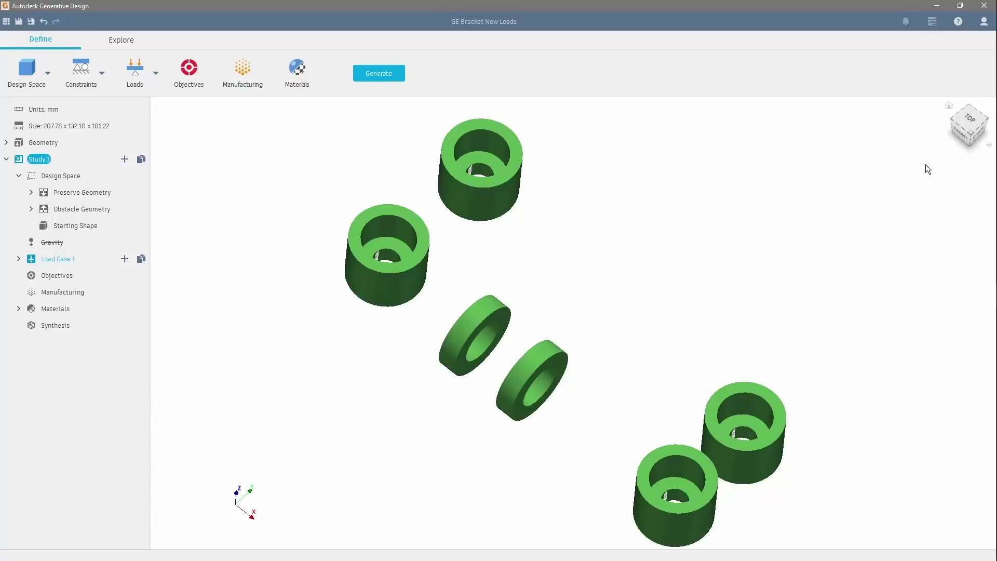
Step: Apply a bearing load of Y −1000 N and Z 1000 N to both ring inner faces
left_click(969, 136)
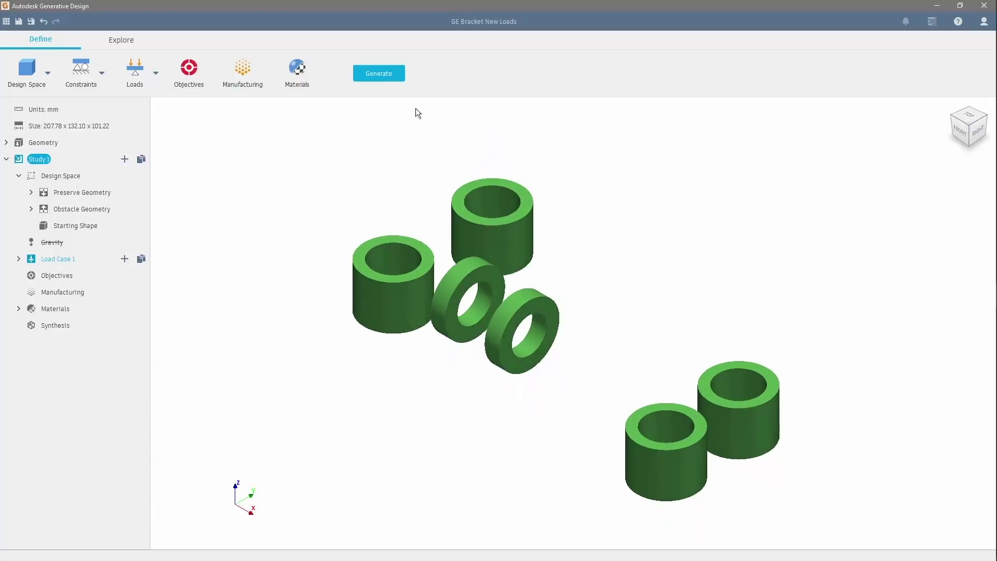
left_click(156, 74)
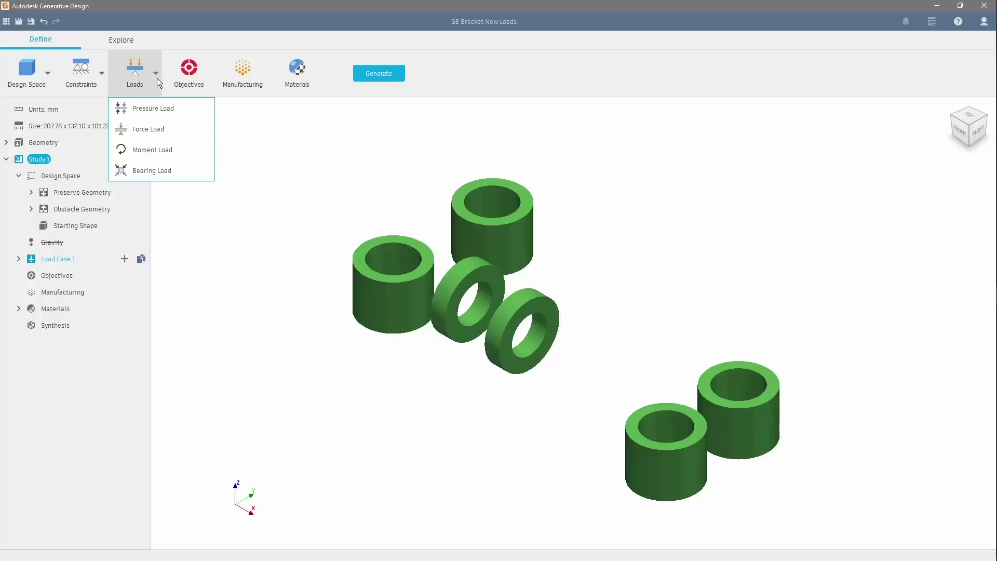
left_click(168, 171)
left_click(477, 303)
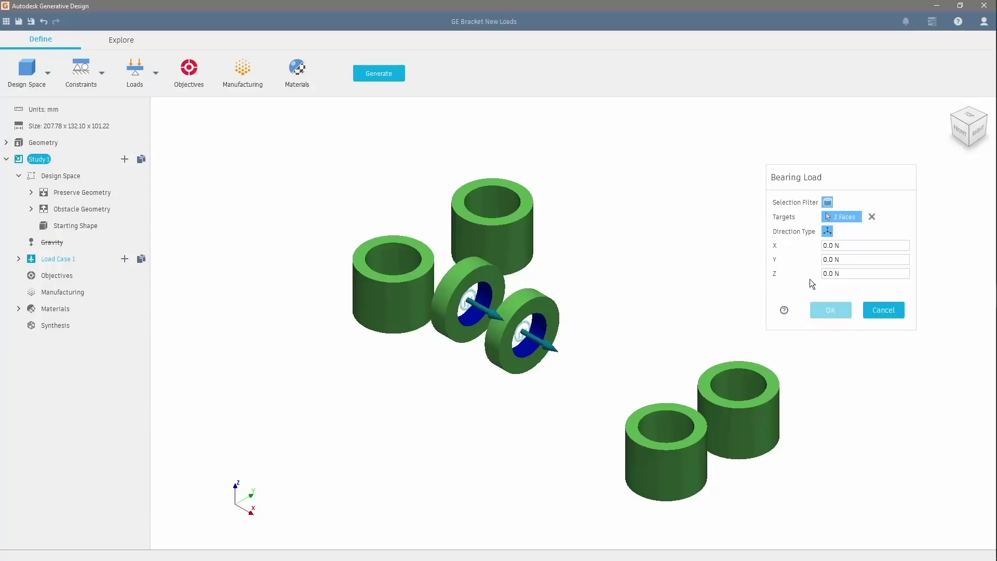
left_click(826, 260)
type("-1000")
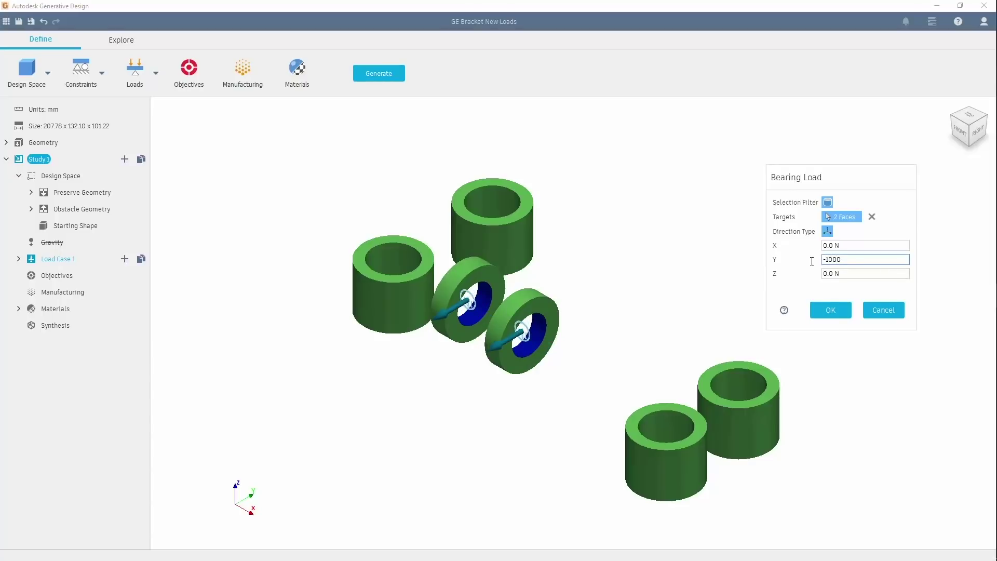
left_click(851, 272)
type("1000")
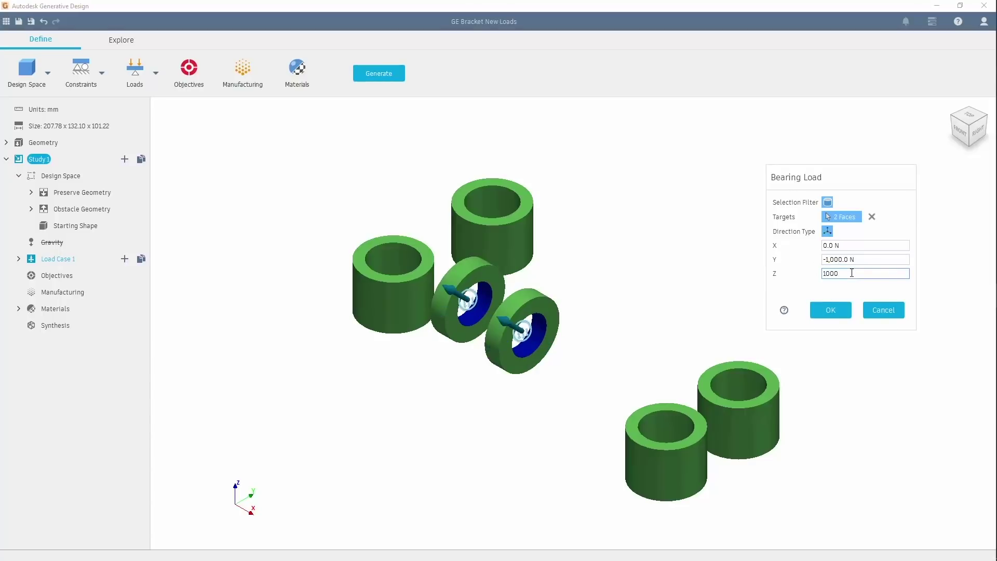
left_click(838, 310)
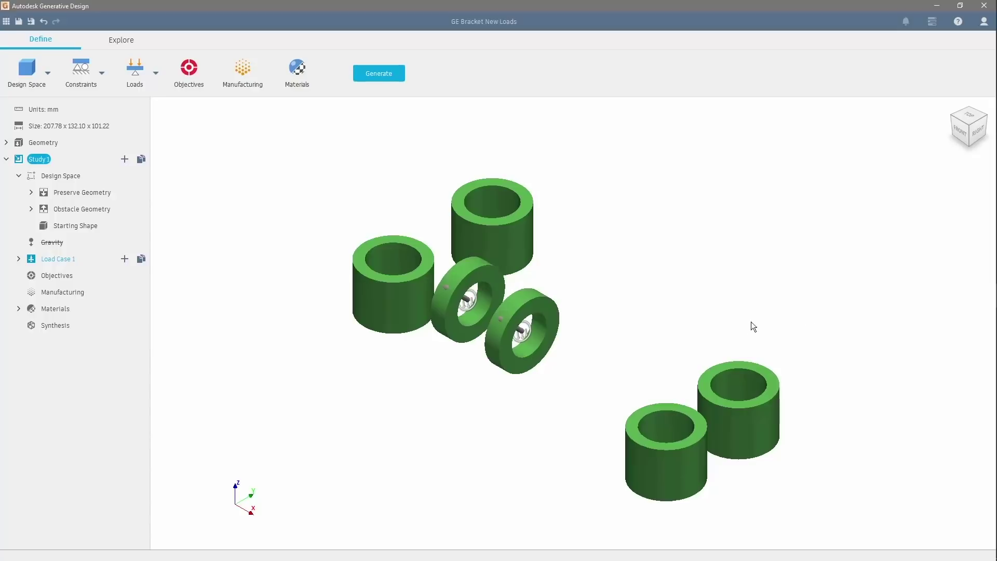
Step: Search the material library for 'Ti' and add Ti-6Al-4V alongside AlSi10Mg
left_click(19, 307)
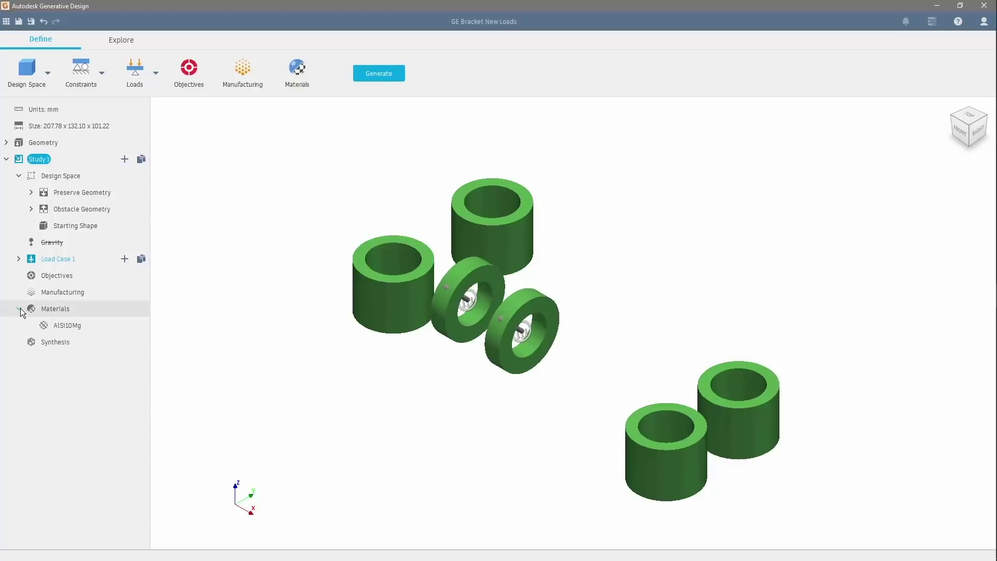
left_click(124, 309)
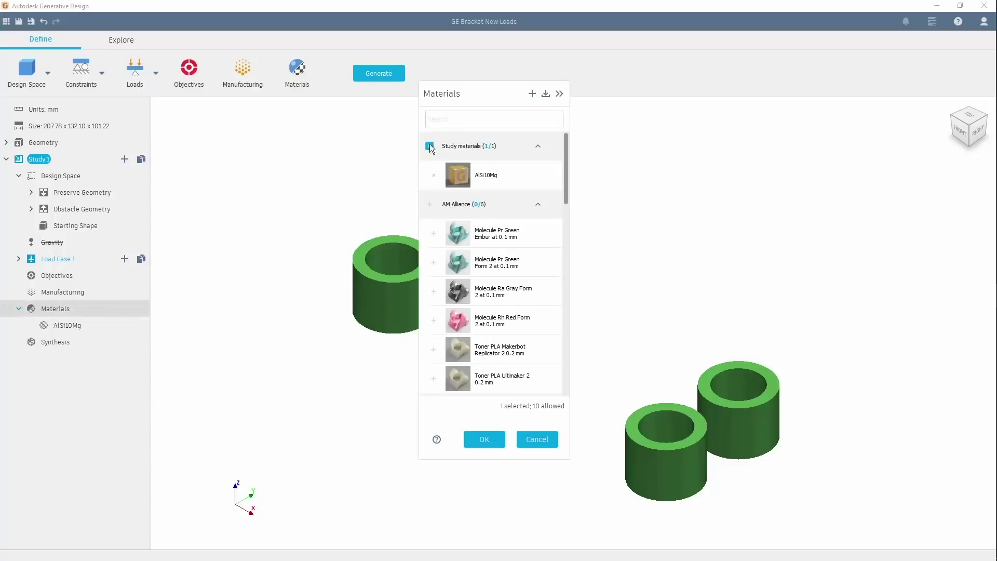
left_click(455, 120)
type("Ti")
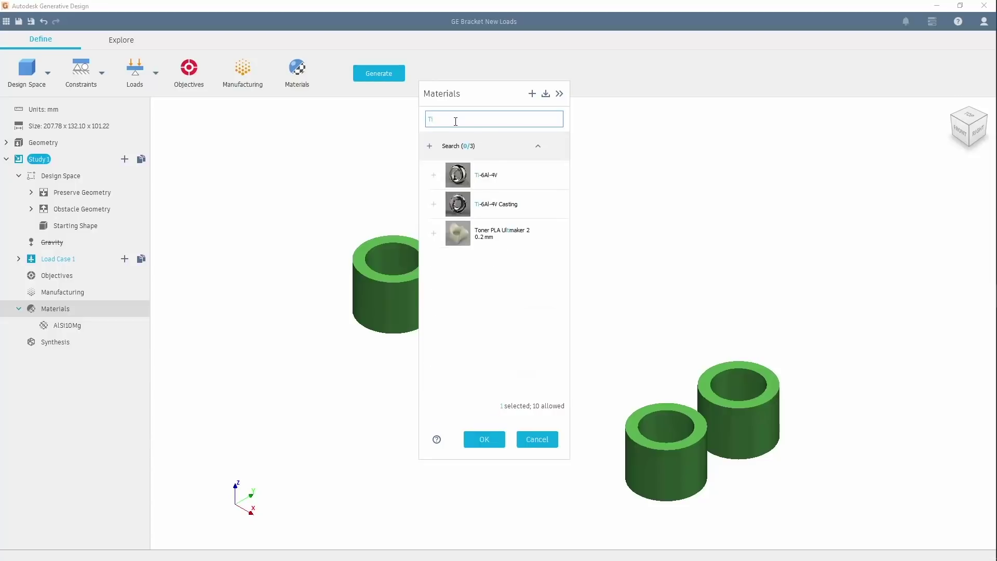
left_click(434, 175)
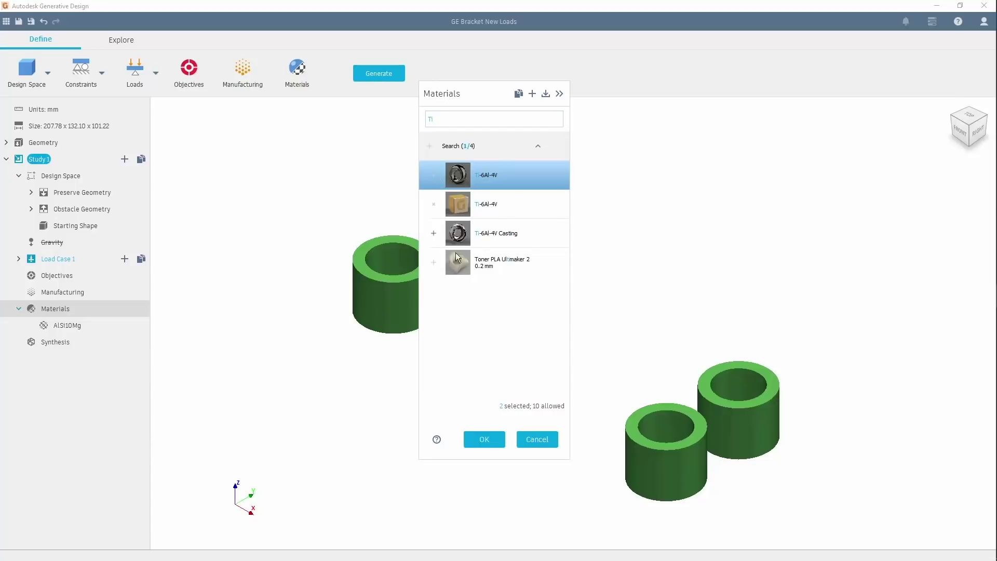
left_click(496, 439)
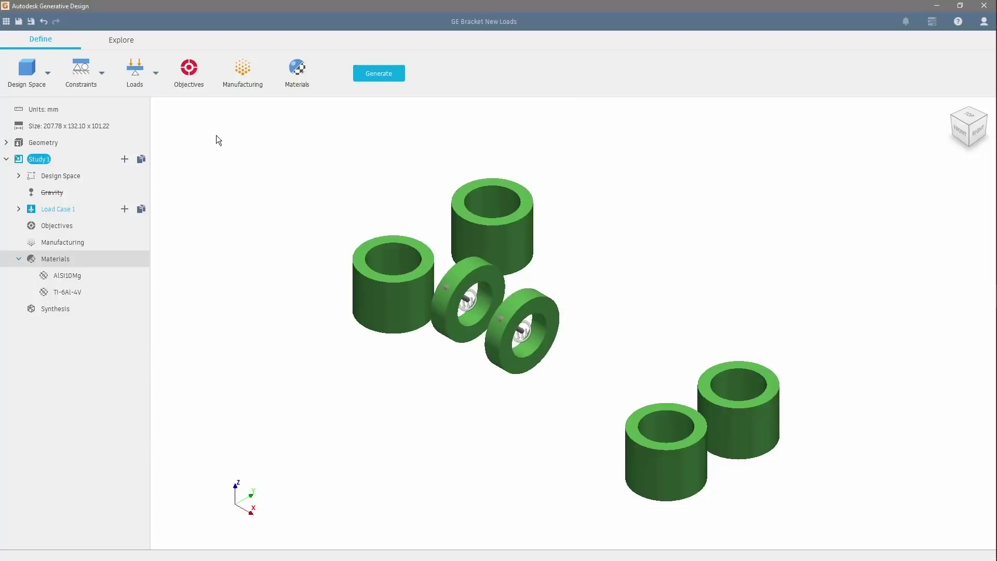
Step: Export Study 2 - Outcome 2 as a SAT file from the Explore view
left_click(123, 42)
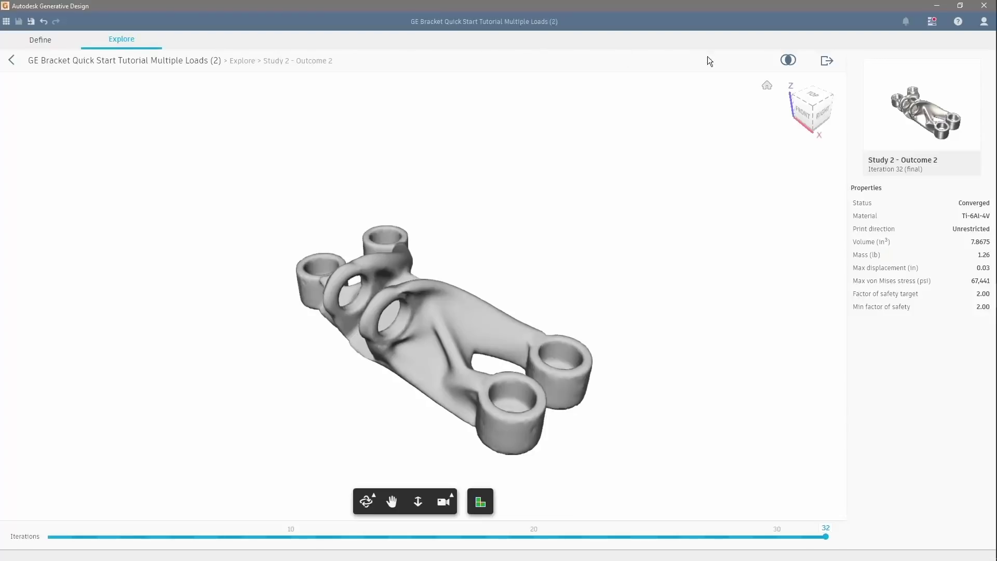
left_click(826, 61)
left_click(806, 79)
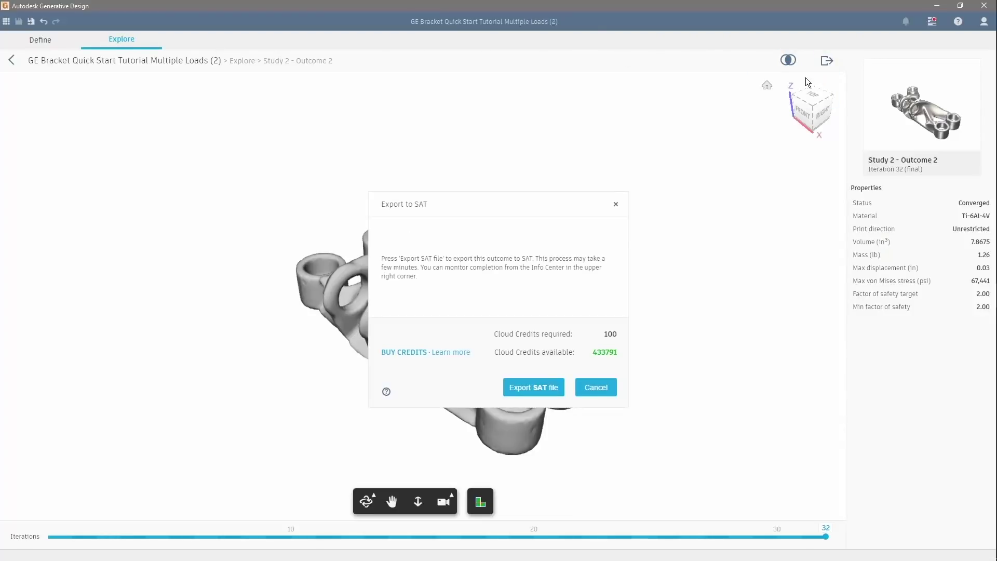
left_click(548, 383)
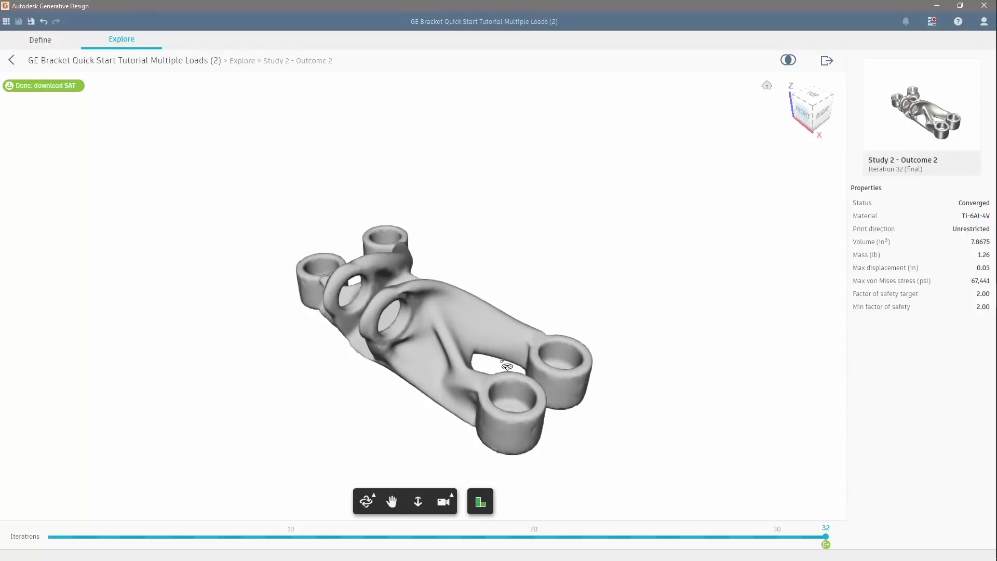
Step: Save Outcome 2 - 32.sat to Downloads and open the Generative Design online help
left_click(31, 86)
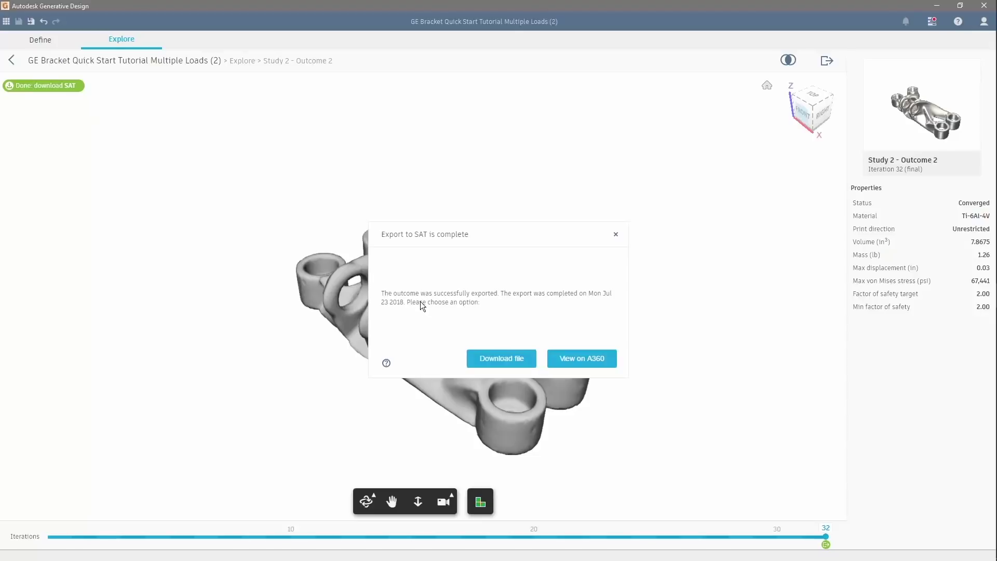
left_click(498, 354)
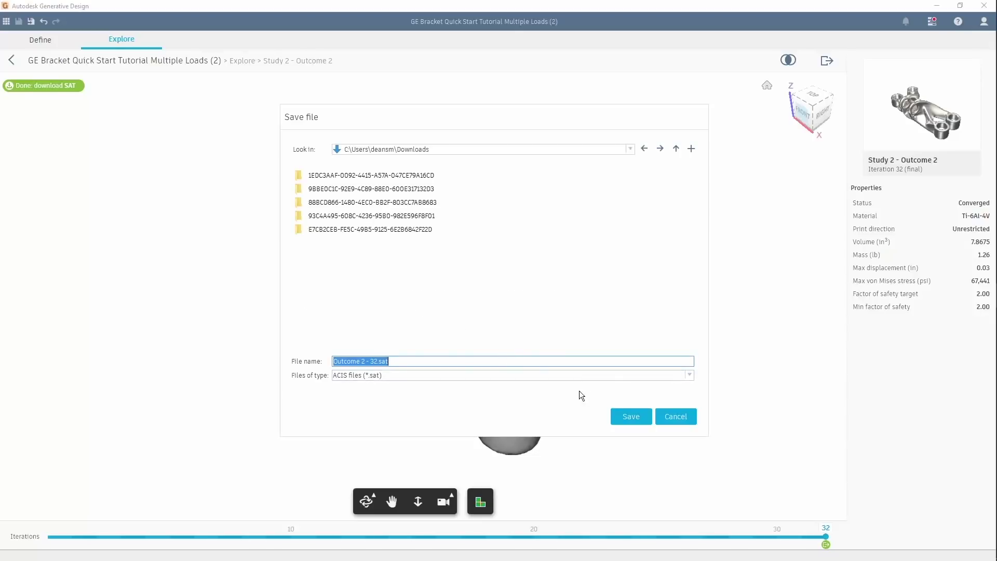
left_click(633, 416)
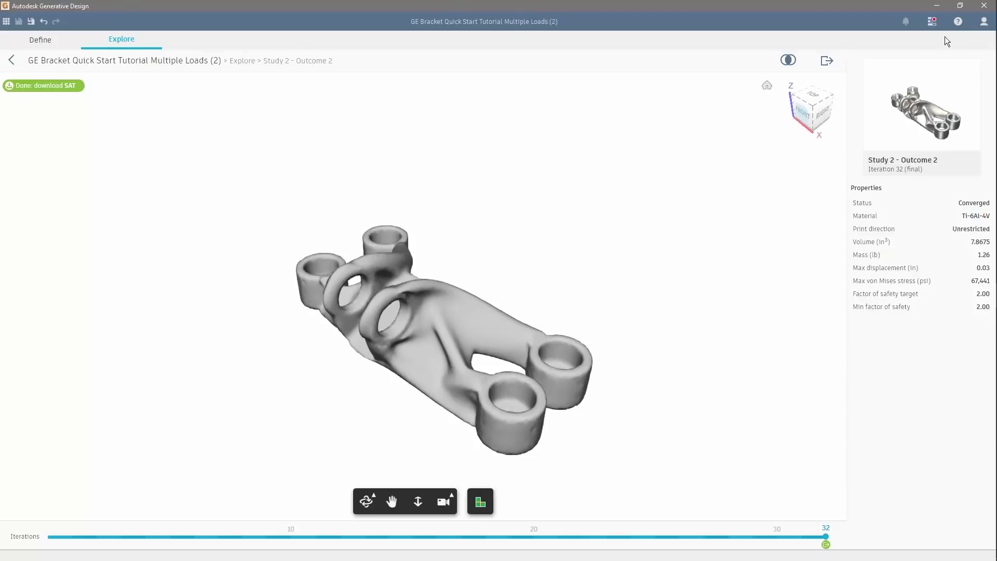
left_click(958, 22)
left_click(960, 41)
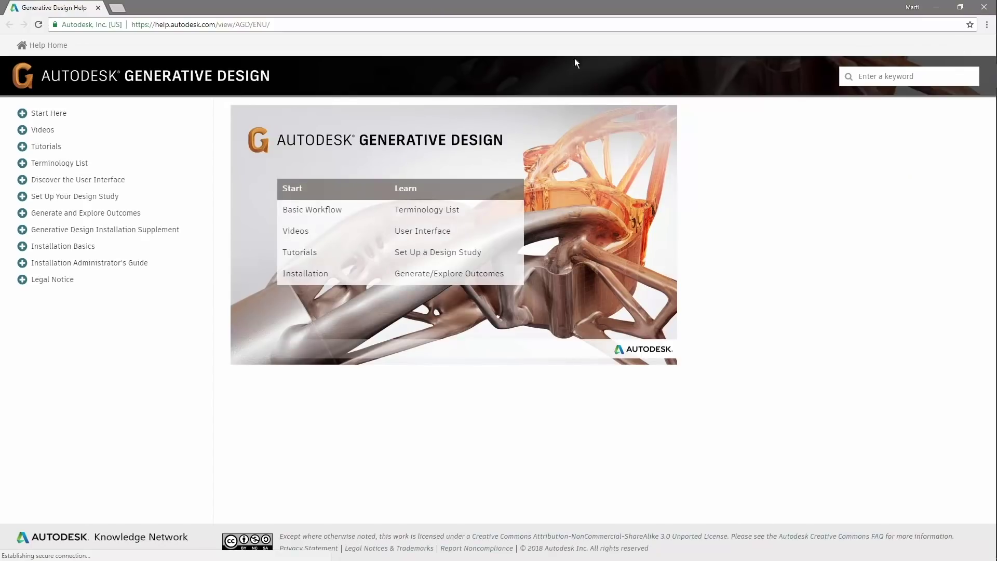
Step: Expand Start Here > Tutorials in the help tree and open GE Bracket Quick Start Tutorial
left_click(46, 114)
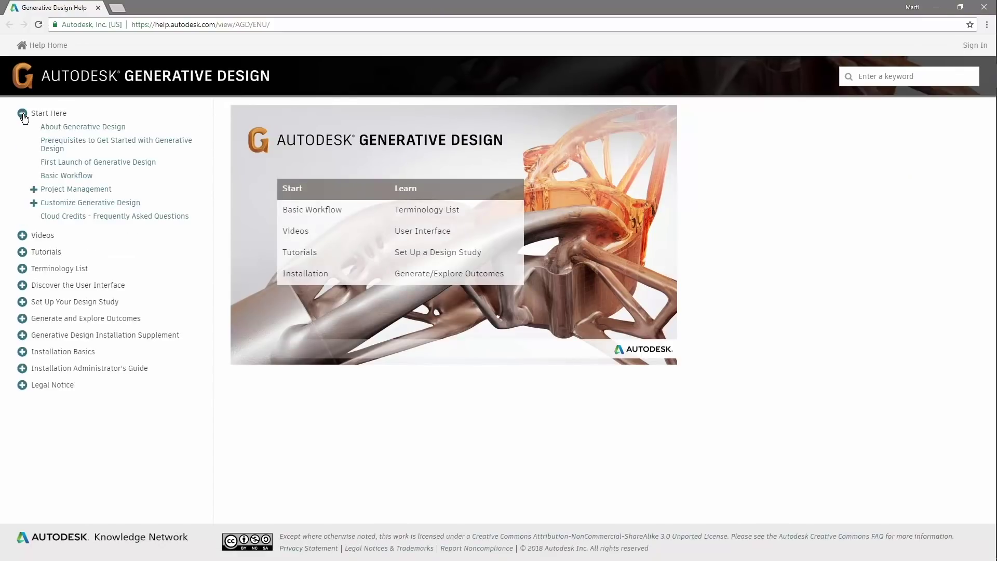
left_click(20, 253)
left_click(69, 280)
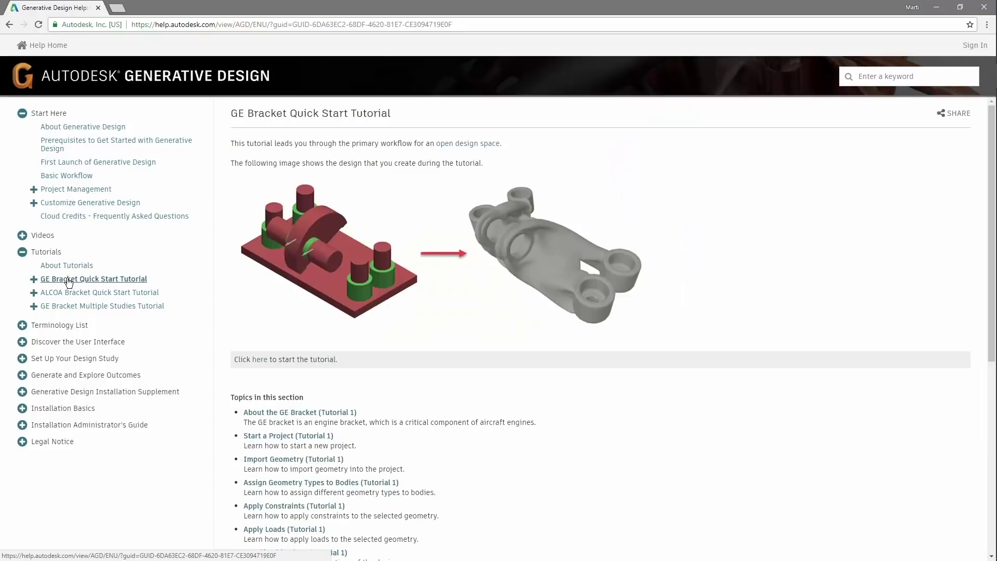